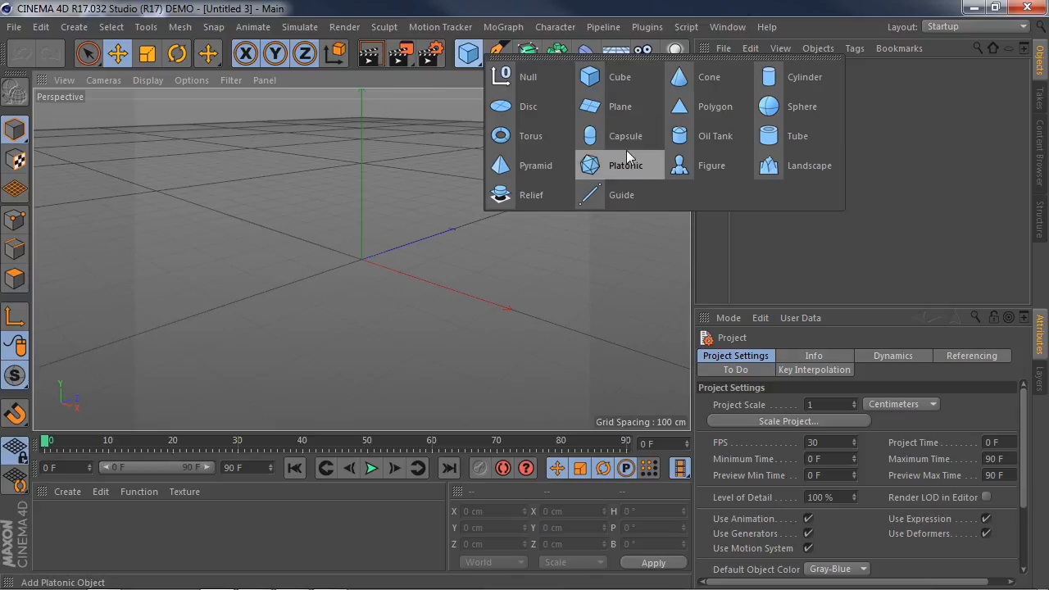
Step: Add an Oil Tank primitive and switch the viewport display to shading with lines
{"action": "left_click", "coordinate": [685, 136]}
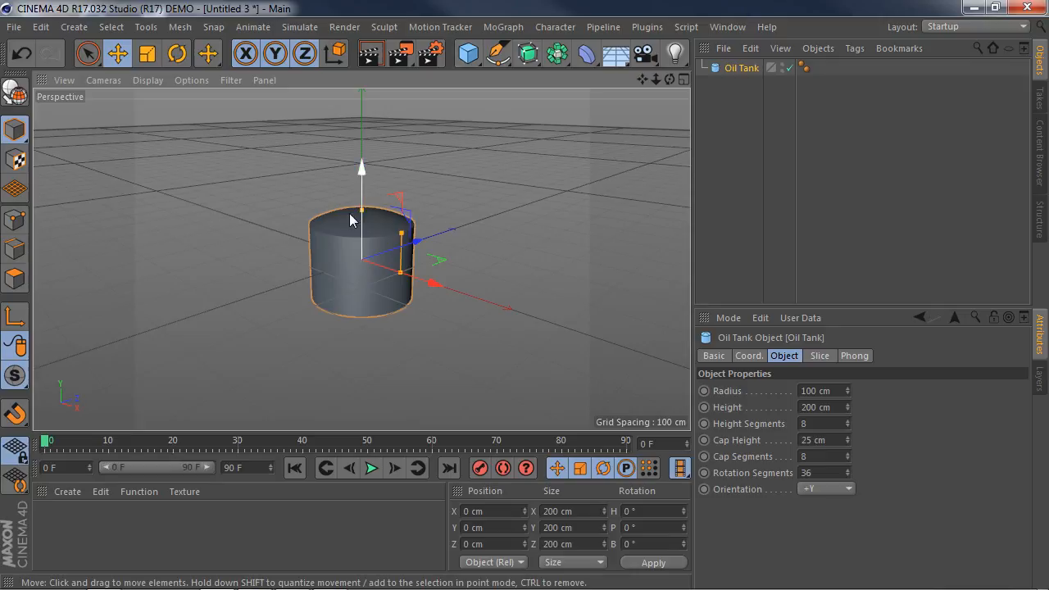
{"action": "left_click", "coordinate": [160, 79]}
{"action": "left_click", "coordinate": [178, 122]}
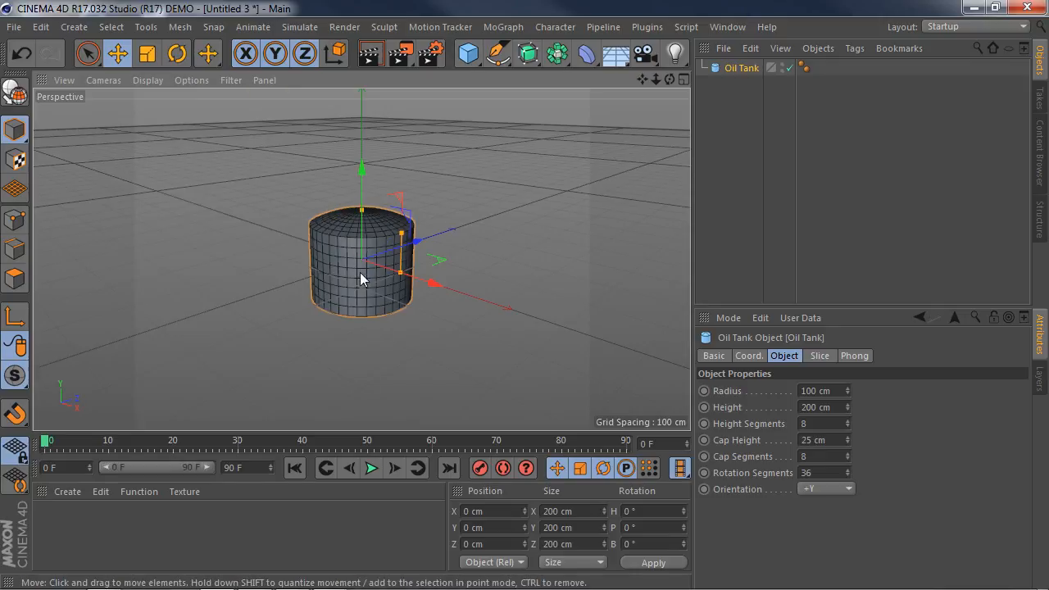
Step: Stretch the oil tank's height to about 232 cm, and delete the object
{"action": "mouse_move", "coordinate": [362, 211]}
{"action": "left_mouse_down"}
{"action": "mouse_move", "coordinate": [363, 192]}
{"action": "mouse_move", "coordinate": [365, 202]}
{"action": "left_mouse_up"}
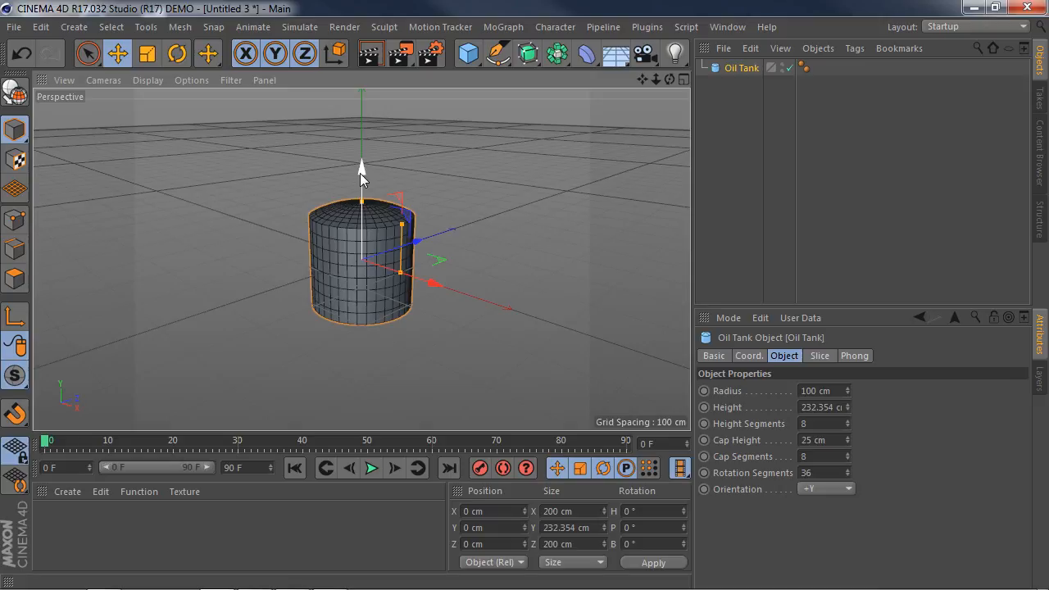
{"action": "key", "text": "Delete"}
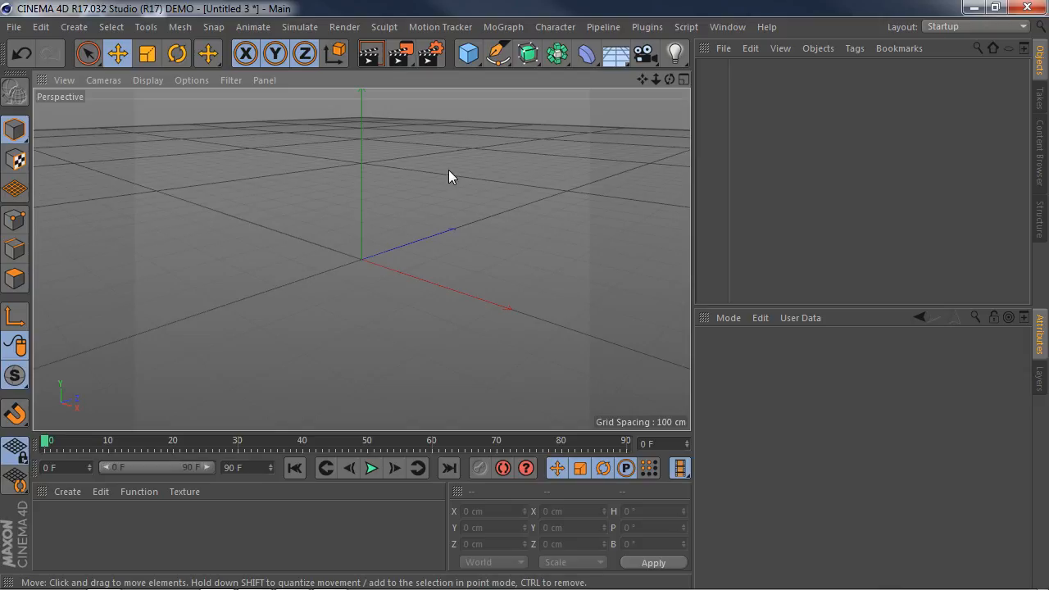
Step: Add a Circle spline to the scene
{"action": "left_click", "coordinate": [509, 64]}
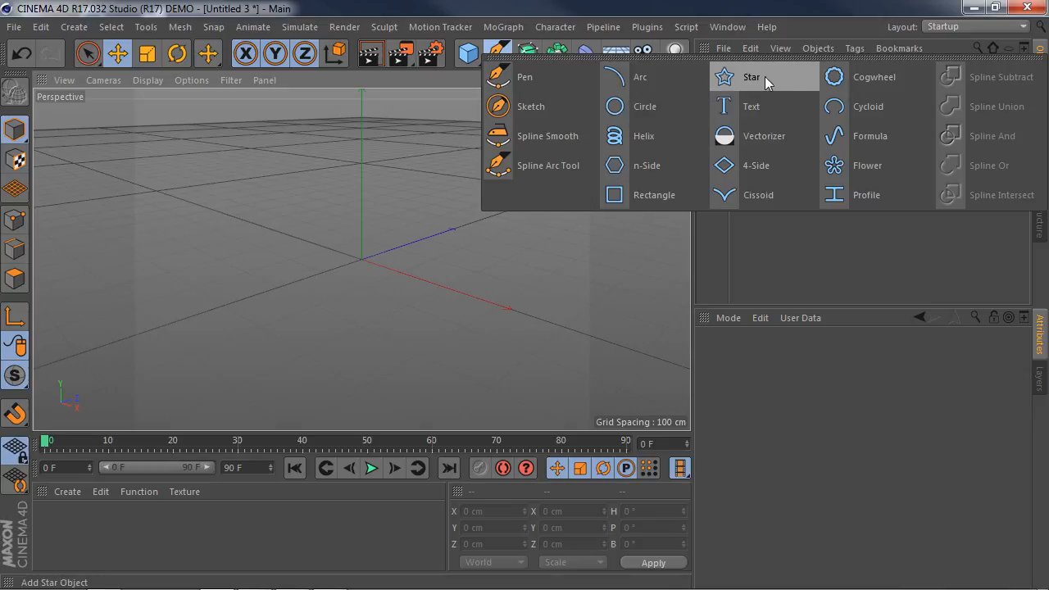
{"action": "left_click", "coordinate": [645, 106]}
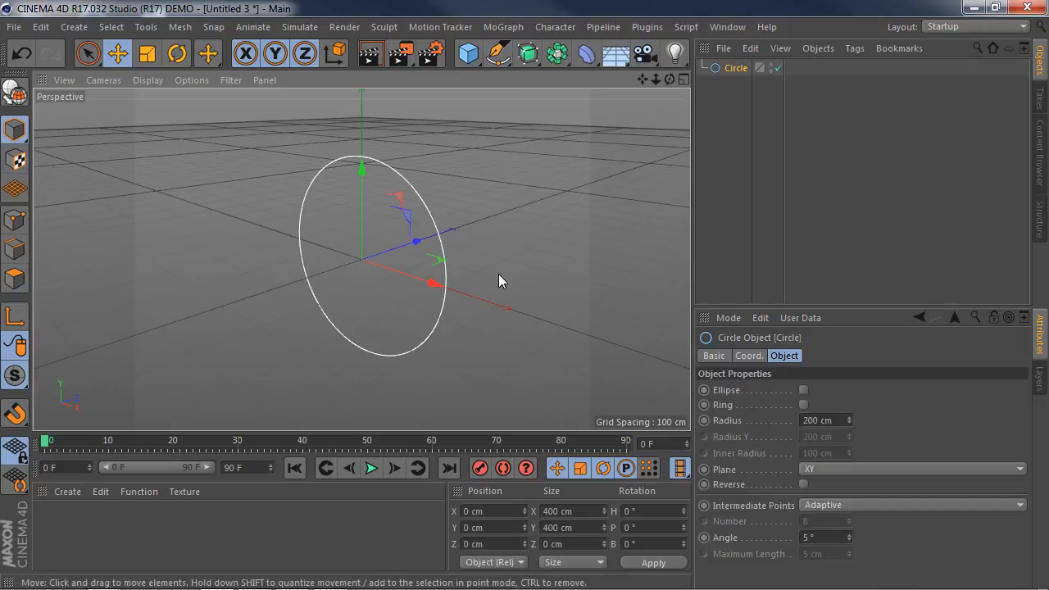
{"action": "left_click_drag", "start_coordinate": [456, 353], "coordinate": [549, 185], "text": "alt"}
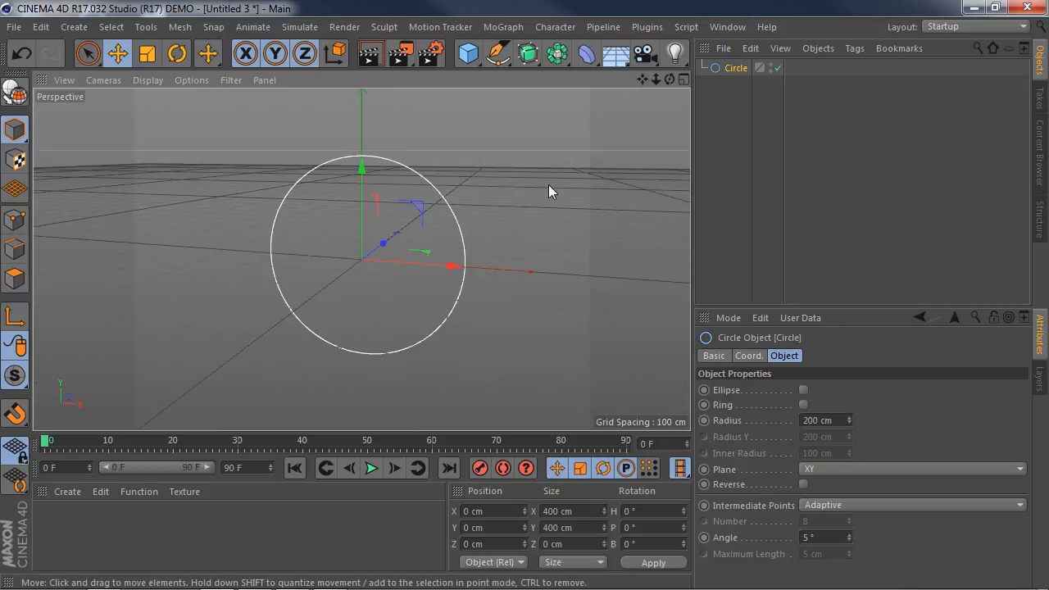
{"action": "left_click", "coordinate": [498, 54]}
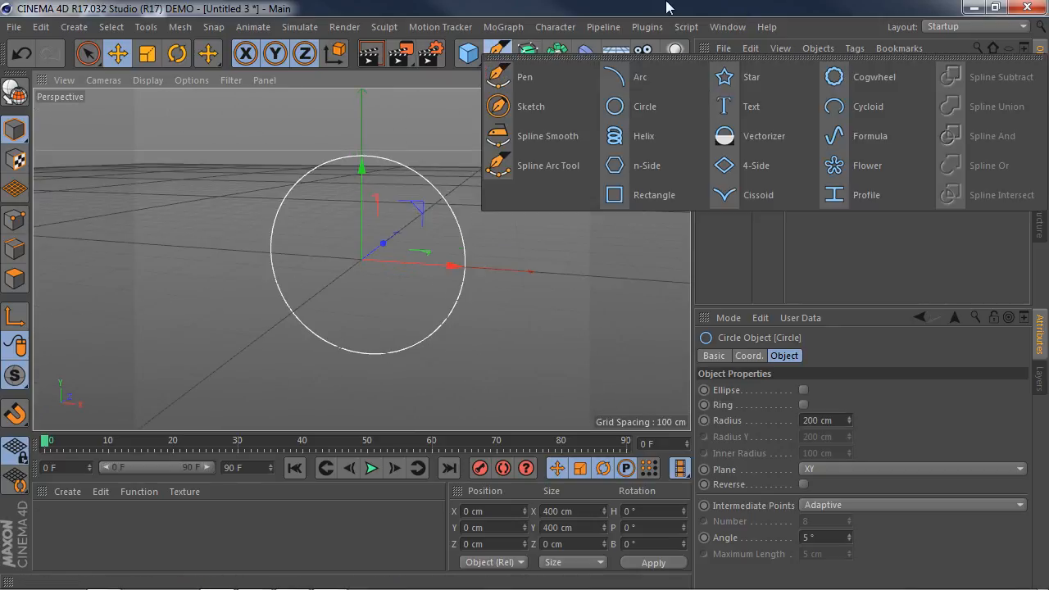
{"action": "left_click_drag", "start_coordinate": [506, 282], "coordinate": [428, 209], "text": "alt"}
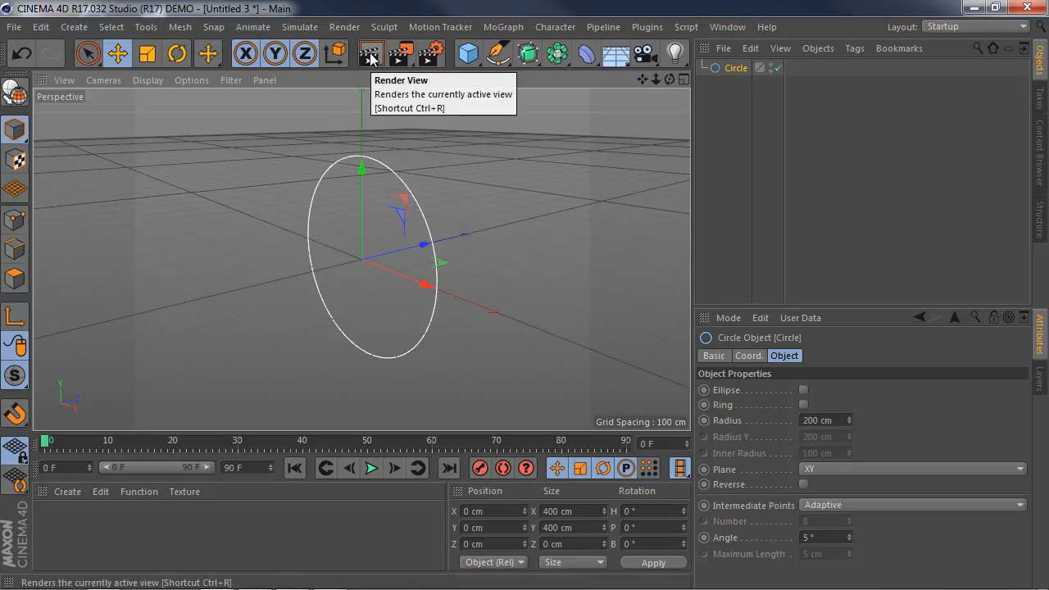
Step: Add a Cube primitive beside the circle spline and render the active view to compare them
{"action": "left_click", "coordinate": [468, 53]}
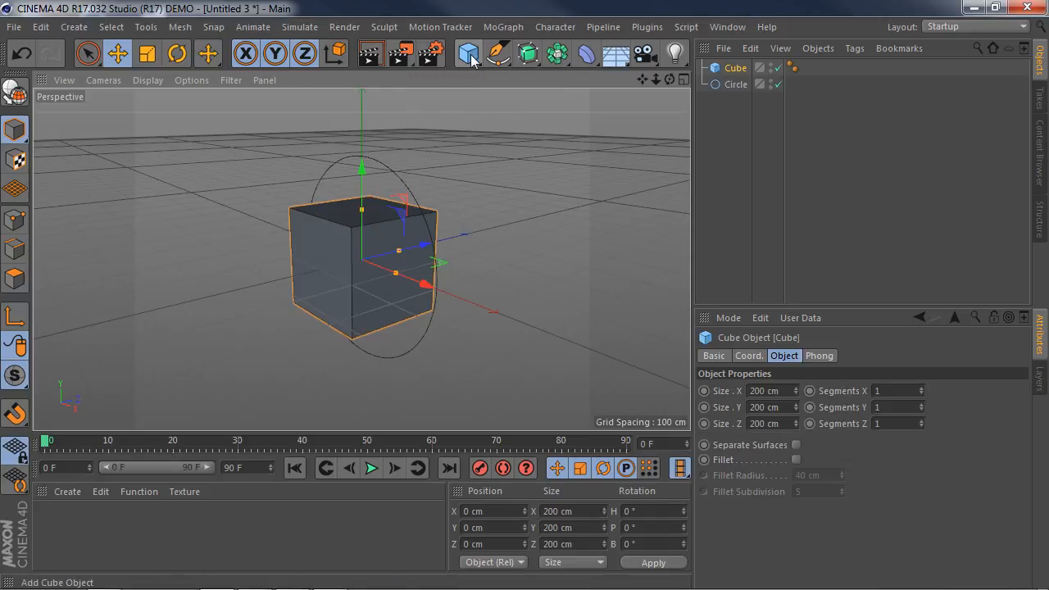
{"action": "left_click", "coordinate": [369, 54]}
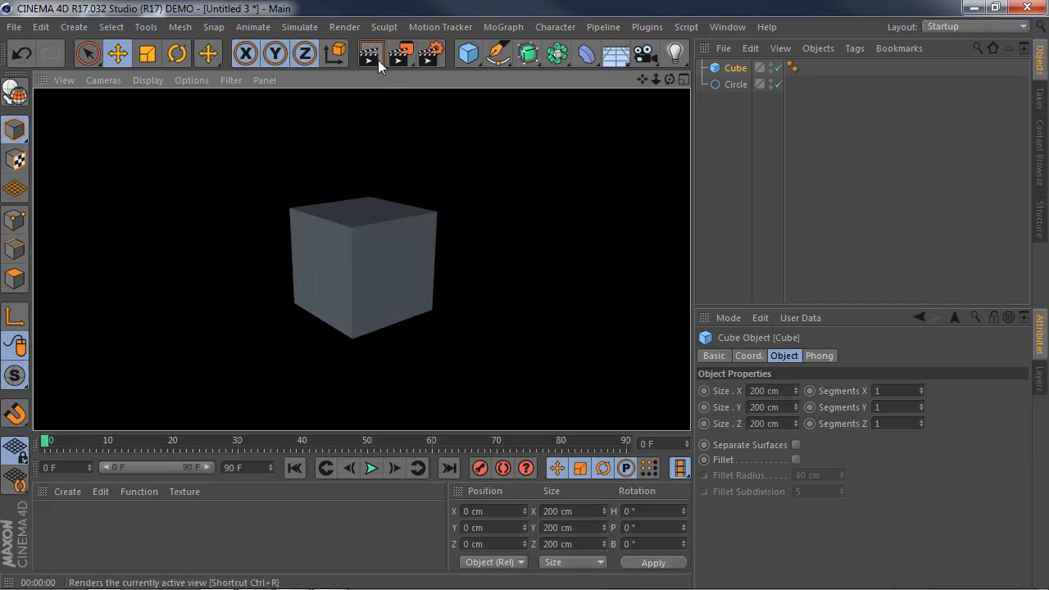
{"action": "left_click", "coordinate": [604, 160]}
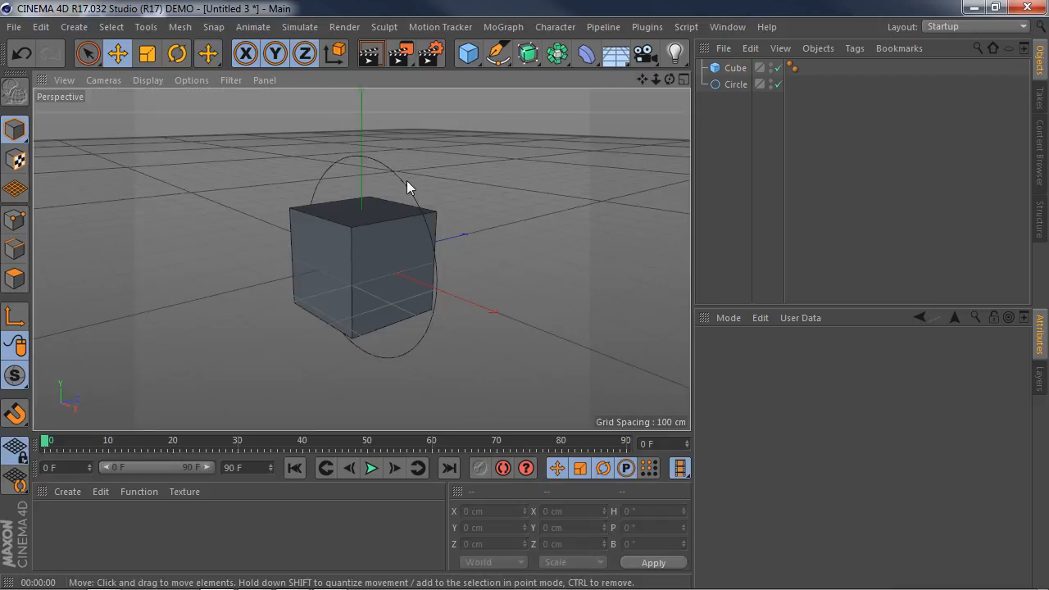
Step: Delete the cube and select the circle spline
{"action": "left_click", "coordinate": [372, 264]}
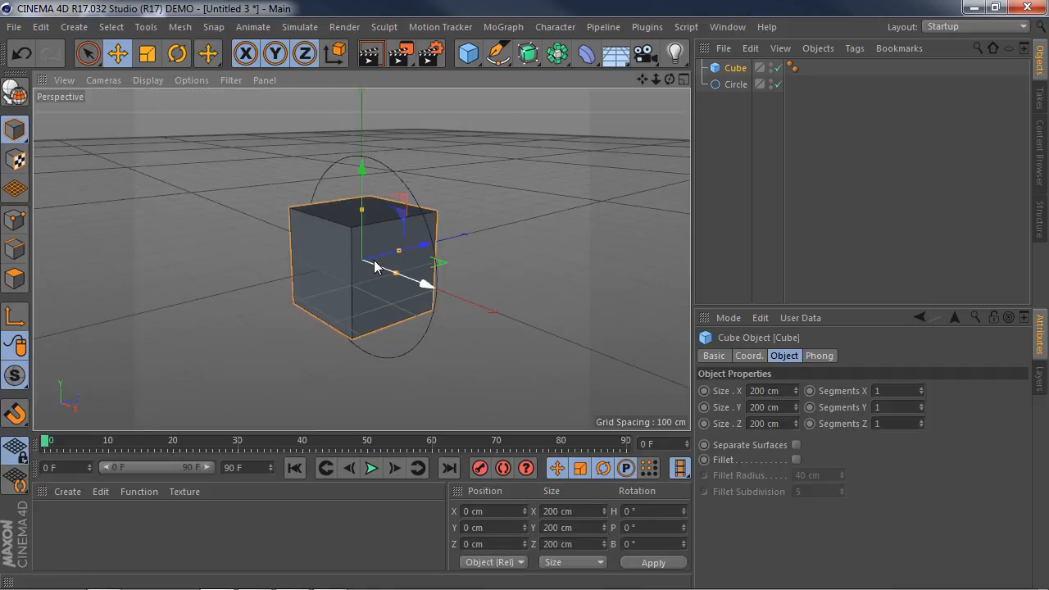
{"action": "key", "text": "Delete"}
{"action": "left_click", "coordinate": [400, 186]}
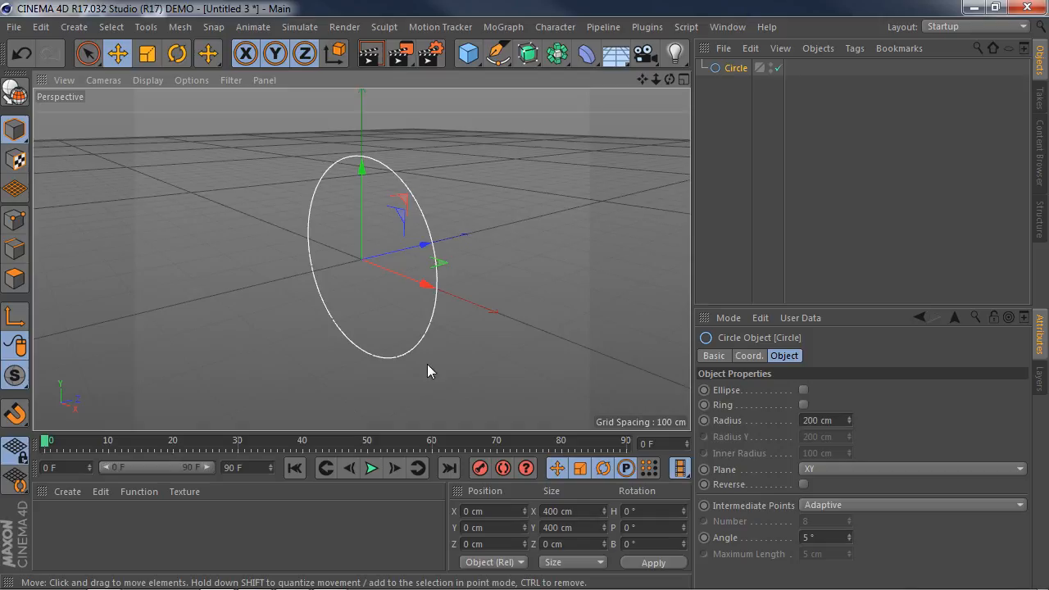
Step: Add a Rectangle spline and scale it down uniformly to about 215 cm per side
{"action": "left_click", "coordinate": [508, 66]}
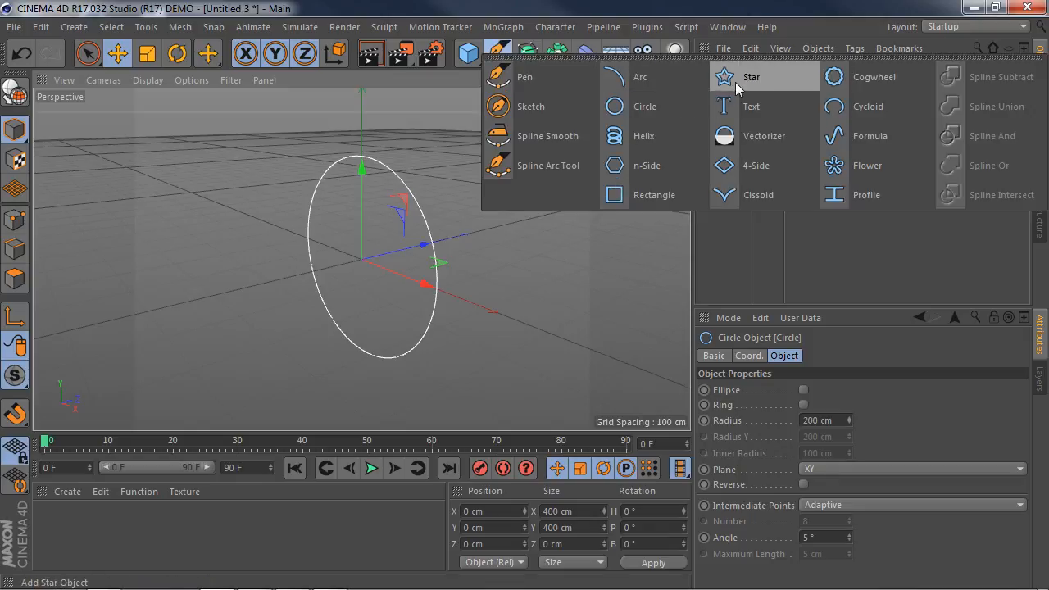
{"action": "left_click", "coordinate": [631, 195]}
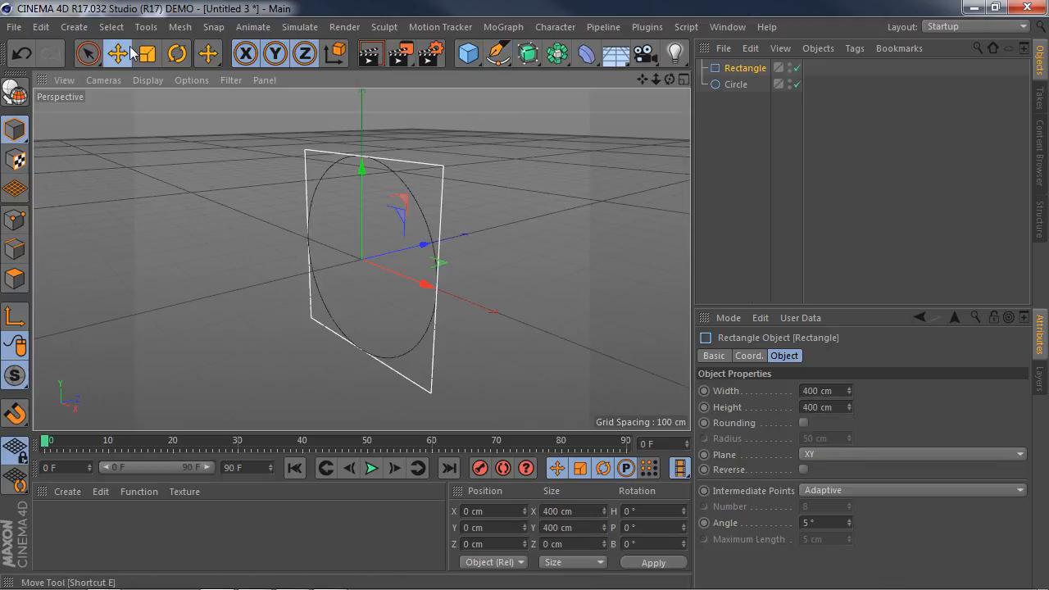
{"action": "key", "text": "t"}
{"action": "left_click_drag", "start_coordinate": [452, 238], "coordinate": [369, 282]}
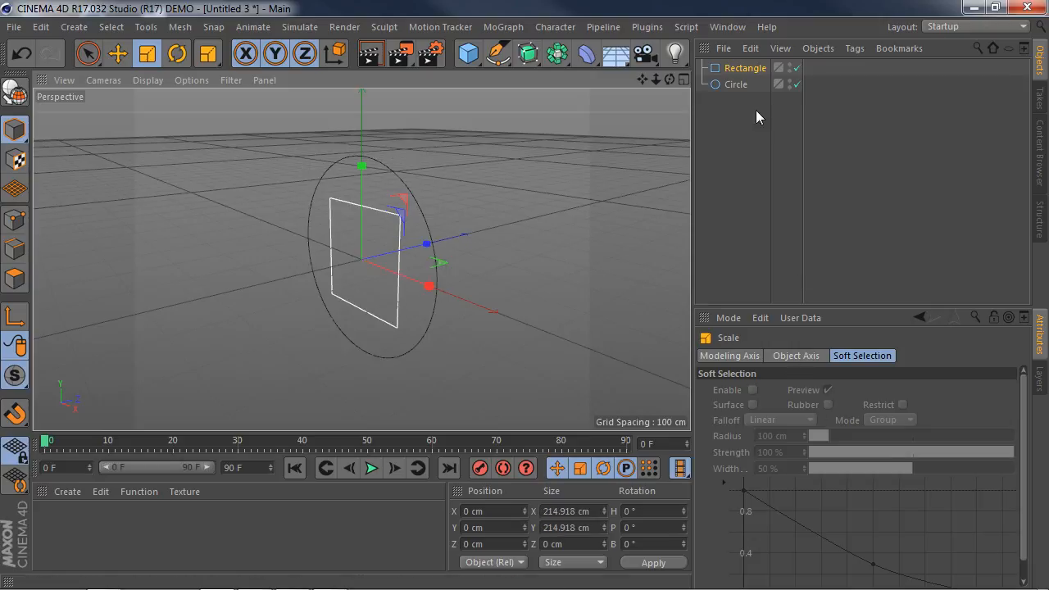
Step: Reduce the rectangle spline's width to about 165 cm and its height to about 109 cm
{"action": "left_click", "coordinate": [742, 68]}
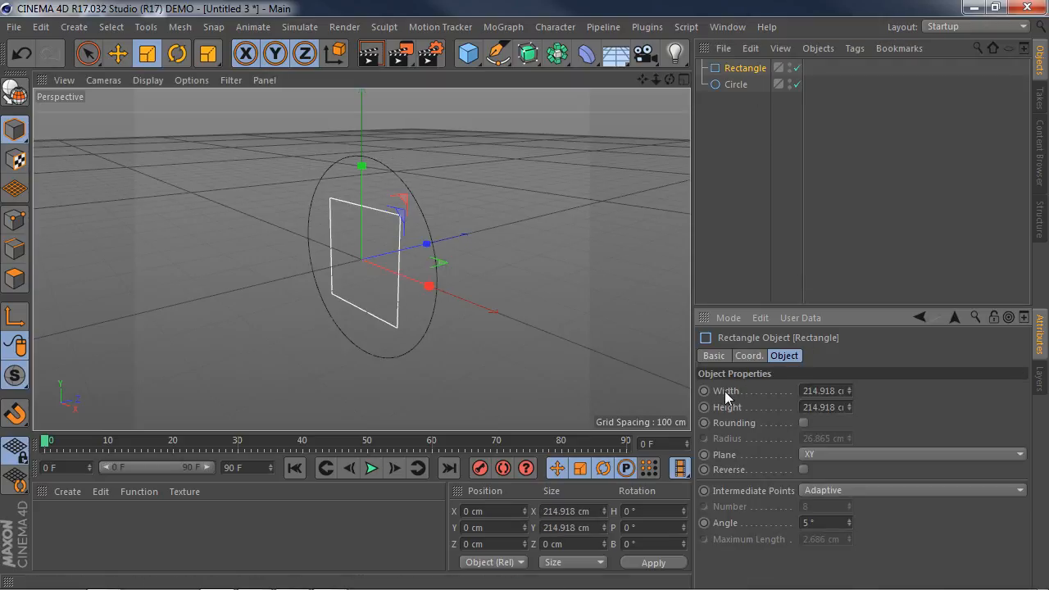
{"action": "left_click_drag", "start_coordinate": [849, 386], "coordinate": [848, 410]}
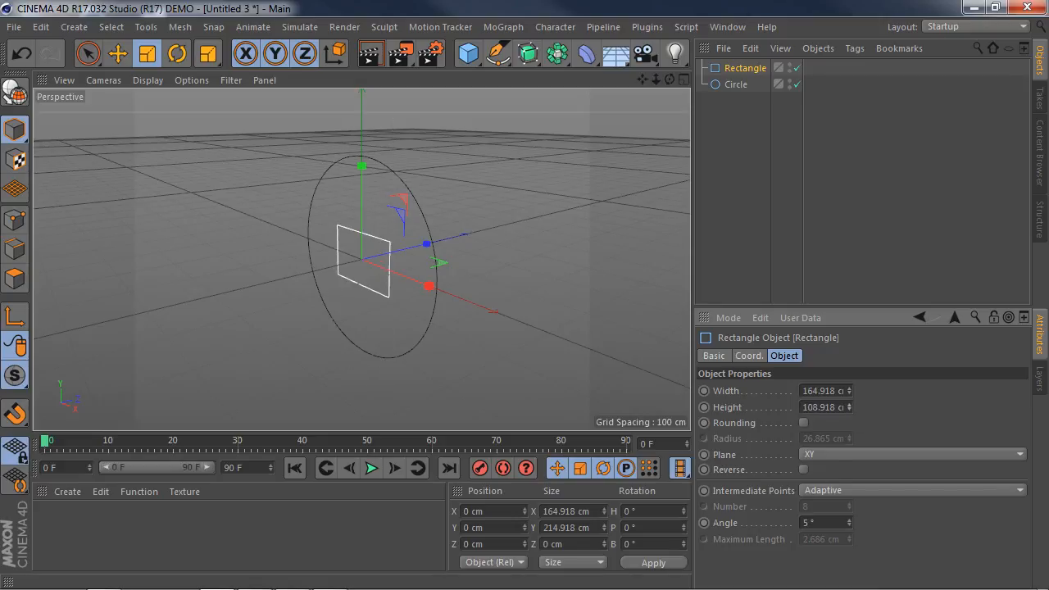
Step: Enable Ellipse on the circle spline and reduce its horizontal Radius to 151 cm
{"action": "left_click", "coordinate": [391, 168]}
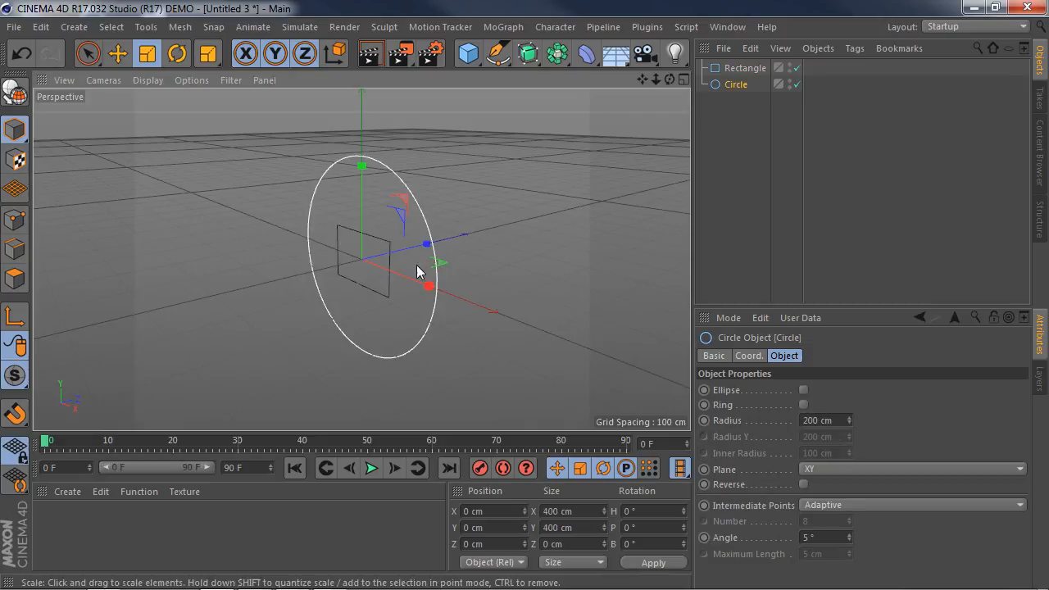
{"action": "left_click", "coordinate": [802, 390]}
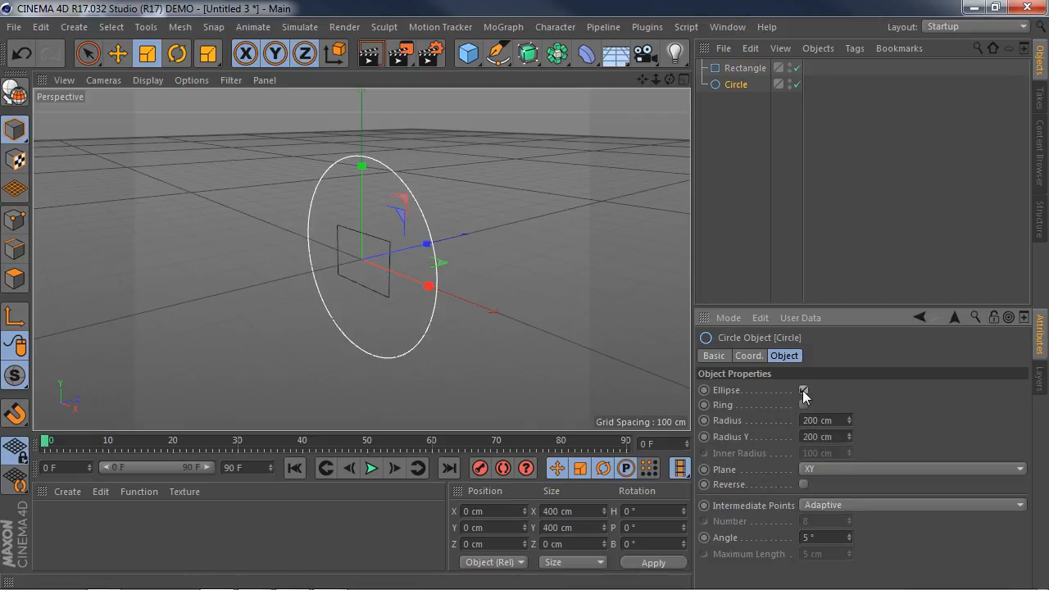
{"action": "mouse_move", "coordinate": [850, 420]}
{"action": "left_mouse_down"}
{"action": "mouse_move", "coordinate": [930, 420]}
{"action": "mouse_move", "coordinate": [835, 420]}
{"action": "left_mouse_up"}
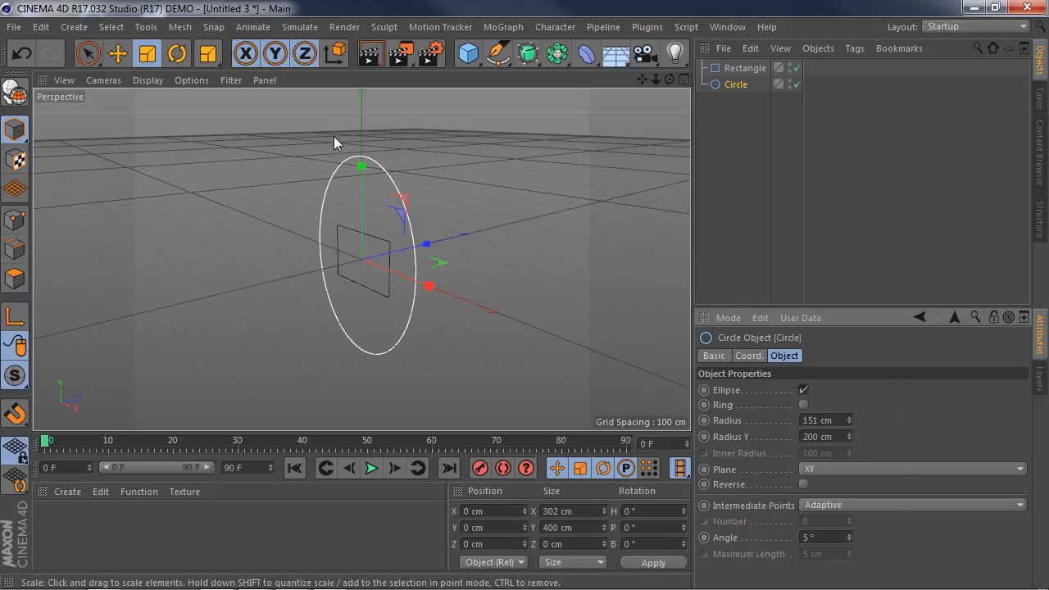
Step: Delete the rectangle spline and select the circle spline
{"action": "left_click", "coordinate": [381, 290]}
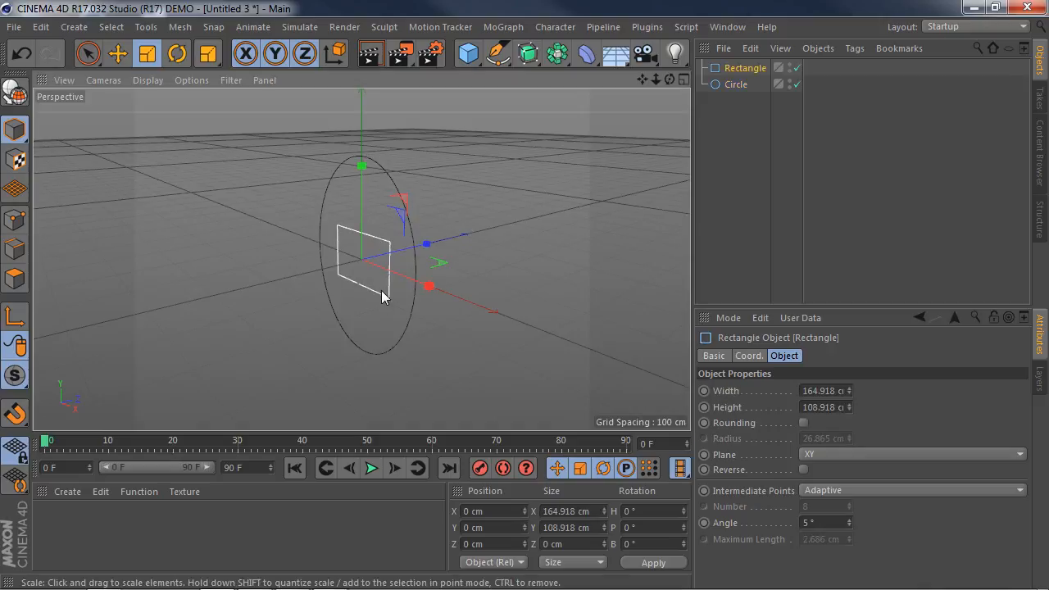
{"action": "key", "text": "Delete"}
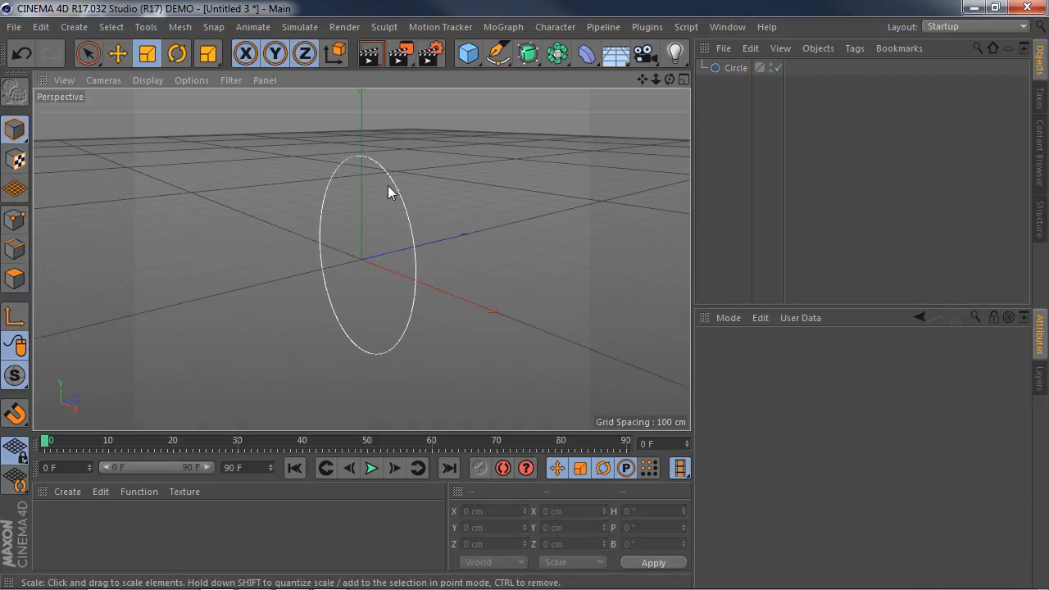
{"action": "left_click", "coordinate": [395, 186]}
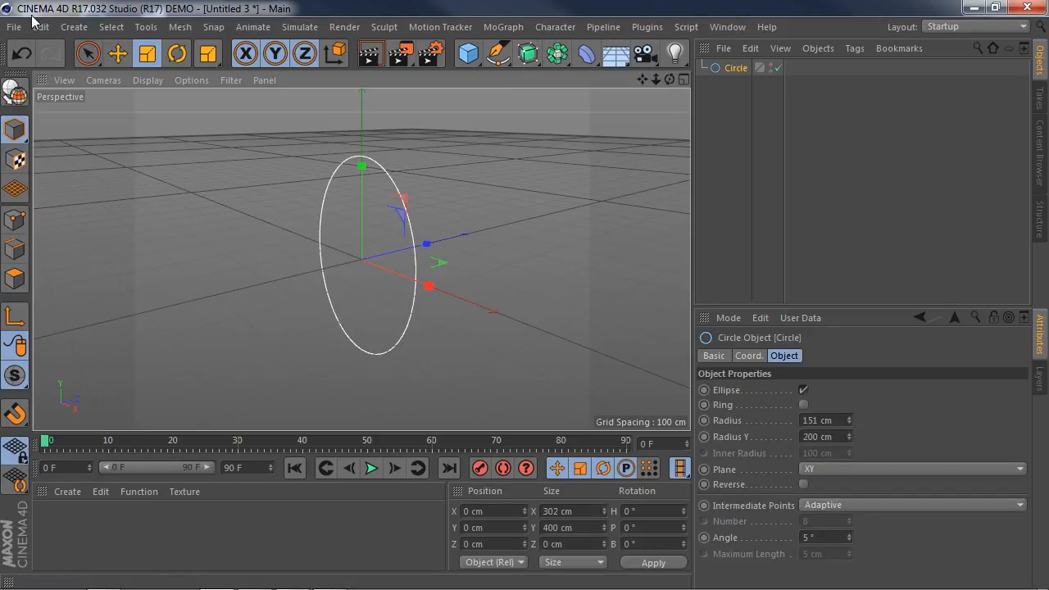
{"action": "left_click", "coordinate": [74, 26]}
{"action": "mouse_move", "coordinate": [100, 96]}
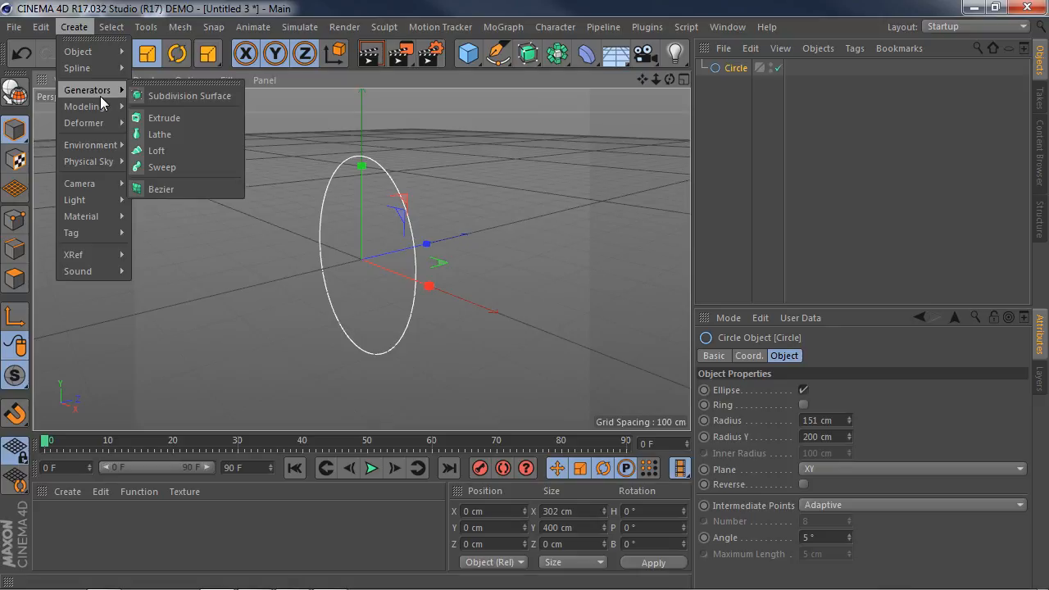
{"action": "left_click", "coordinate": [567, 64]}
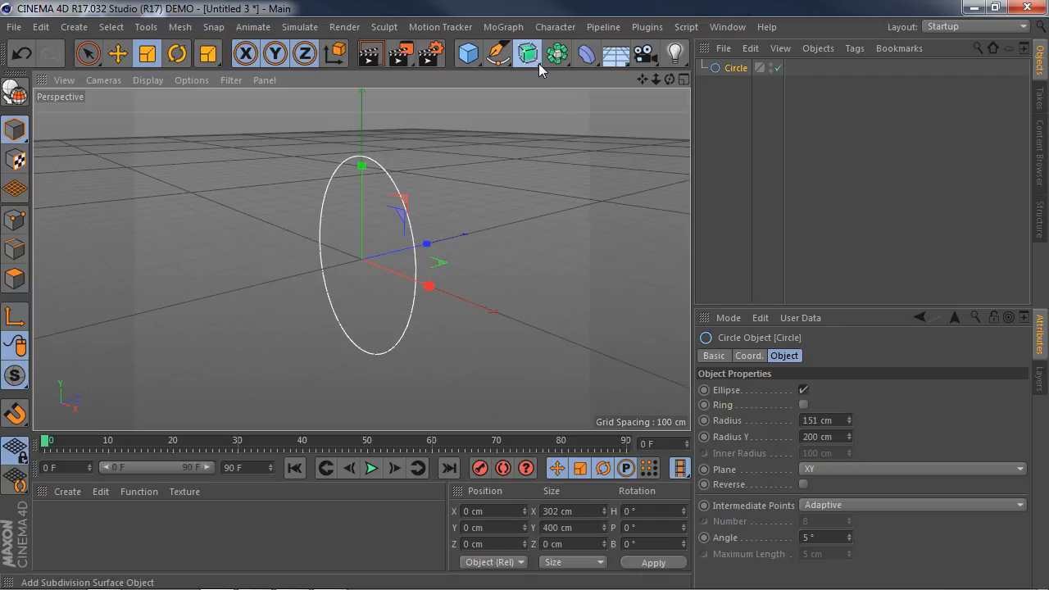
{"action": "left_click", "coordinate": [538, 63]}
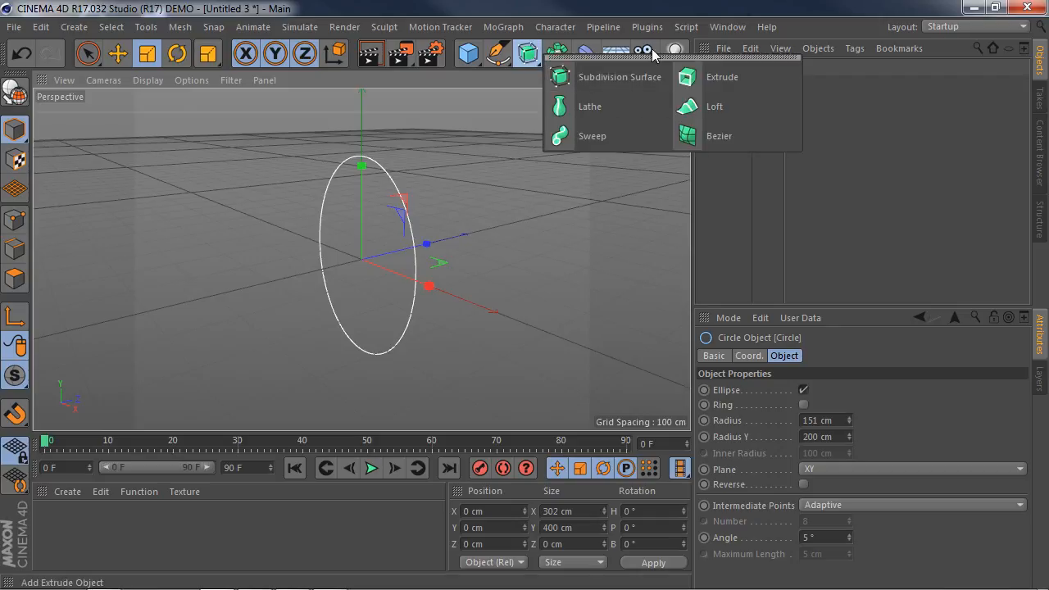
{"action": "left_click", "coordinate": [72, 27]}
{"action": "mouse_move", "coordinate": [93, 93]}
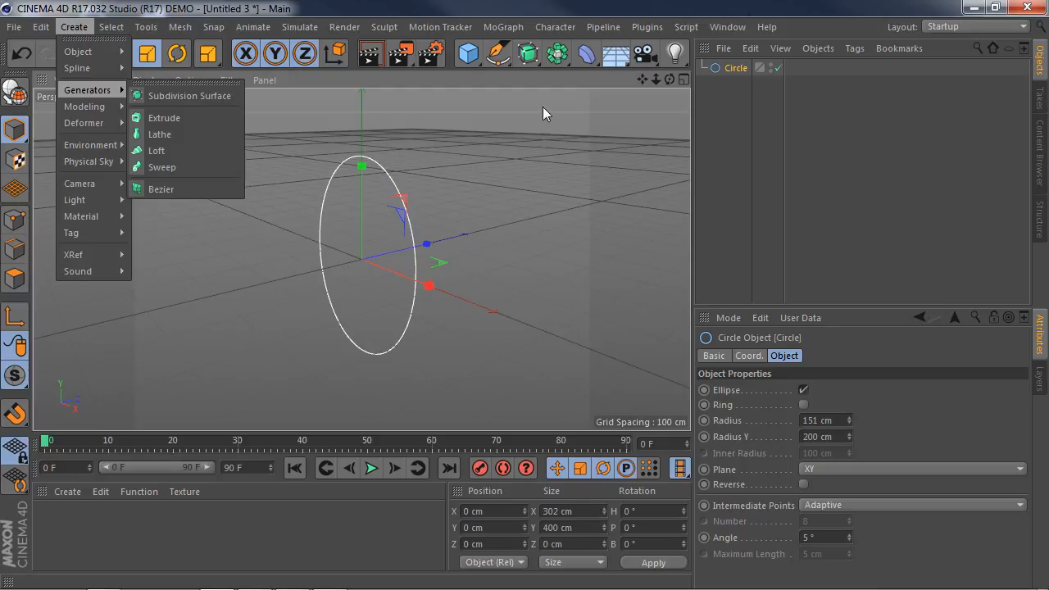
Step: Add an Extrude generator and make the circle spline its child
{"action": "left_click", "coordinate": [538, 64]}
{"action": "left_click", "coordinate": [539, 64]}
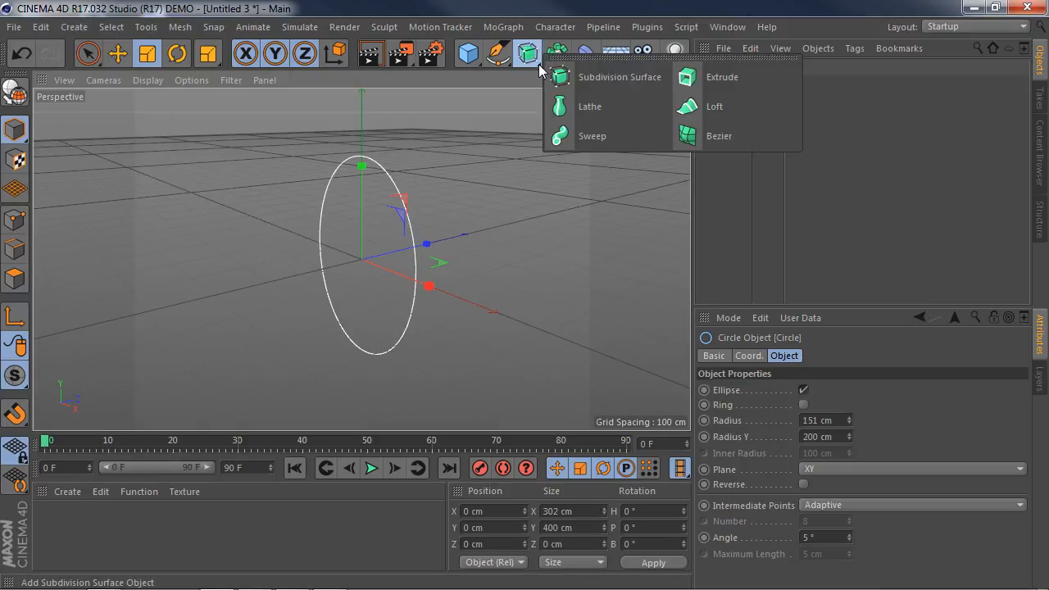
{"action": "left_click", "coordinate": [686, 77]}
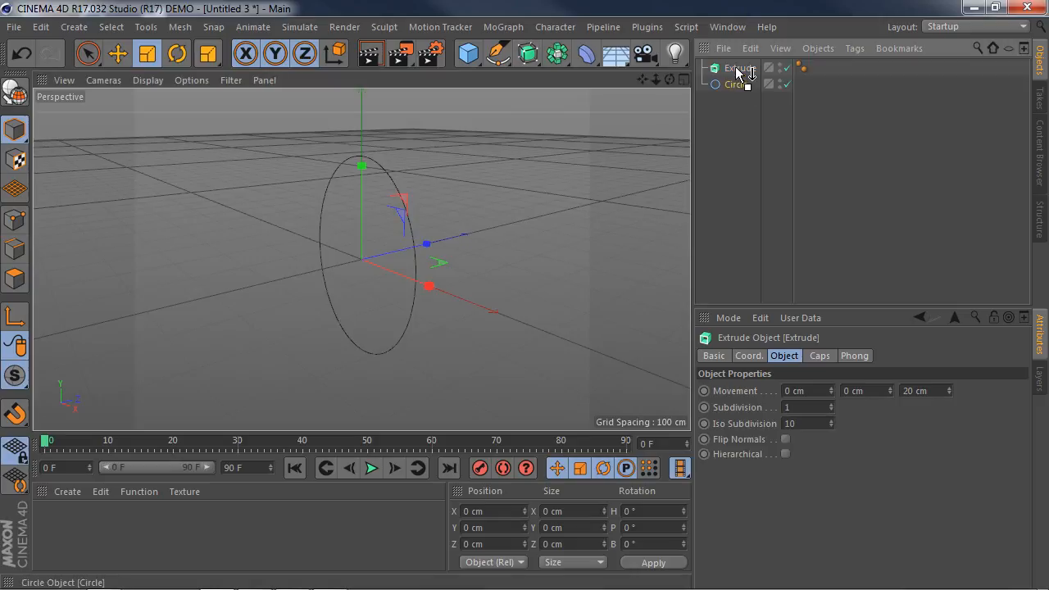
{"action": "left_click_drag", "start_coordinate": [740, 69], "coordinate": [714, 110]}
{"action": "left_click_drag", "start_coordinate": [737, 72], "coordinate": [732, 89]}
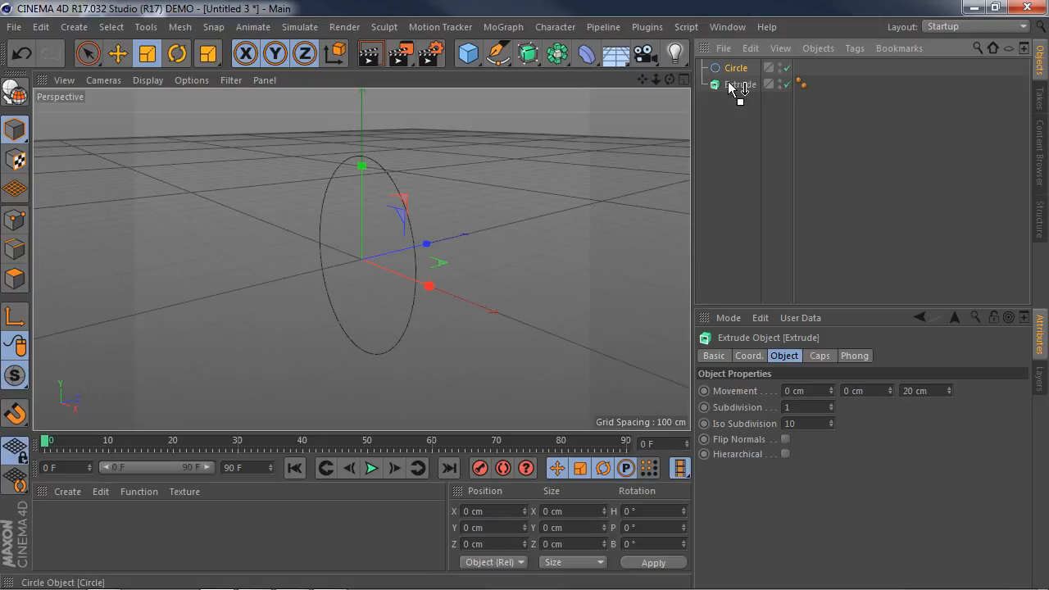
{"action": "left_click_drag", "start_coordinate": [728, 82], "coordinate": [727, 84]}
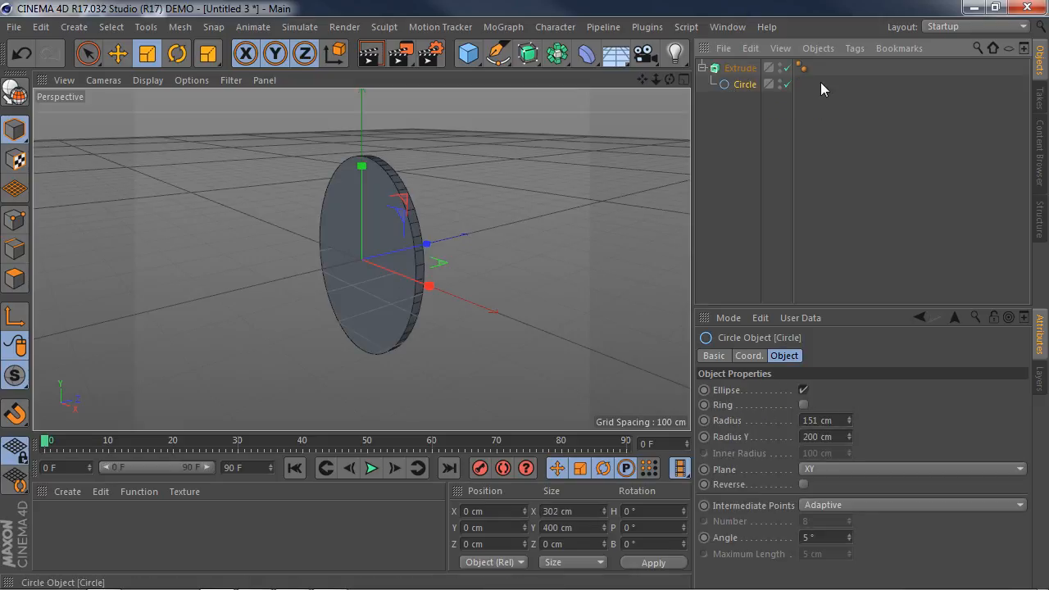
Step: Delete the Extrude generator together with its child circle spline
{"action": "left_click", "coordinate": [738, 70]}
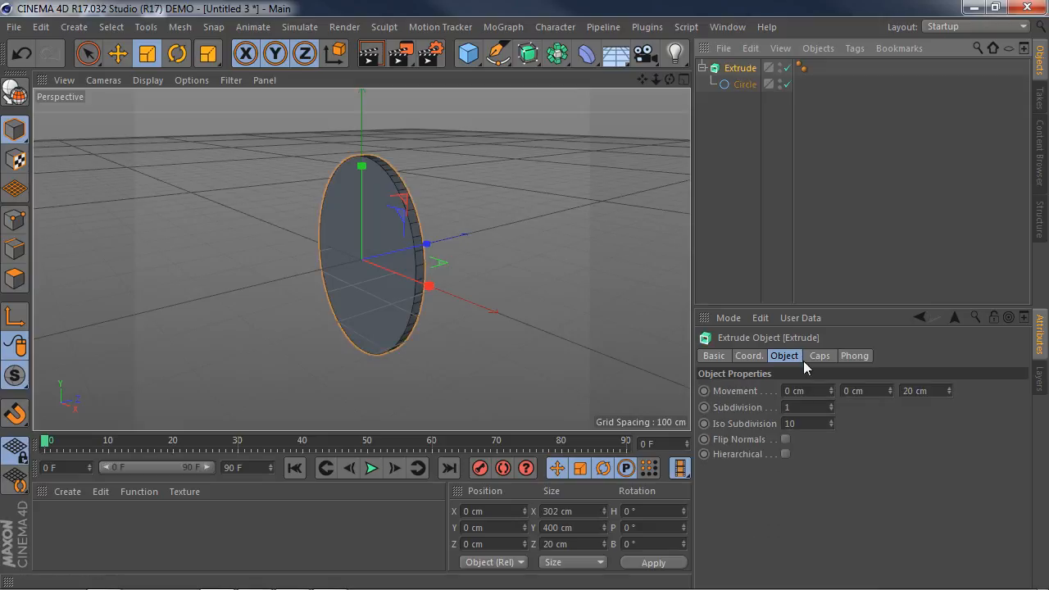
{"action": "left_click_drag", "start_coordinate": [448, 271], "coordinate": [436, 300], "text": "alt"}
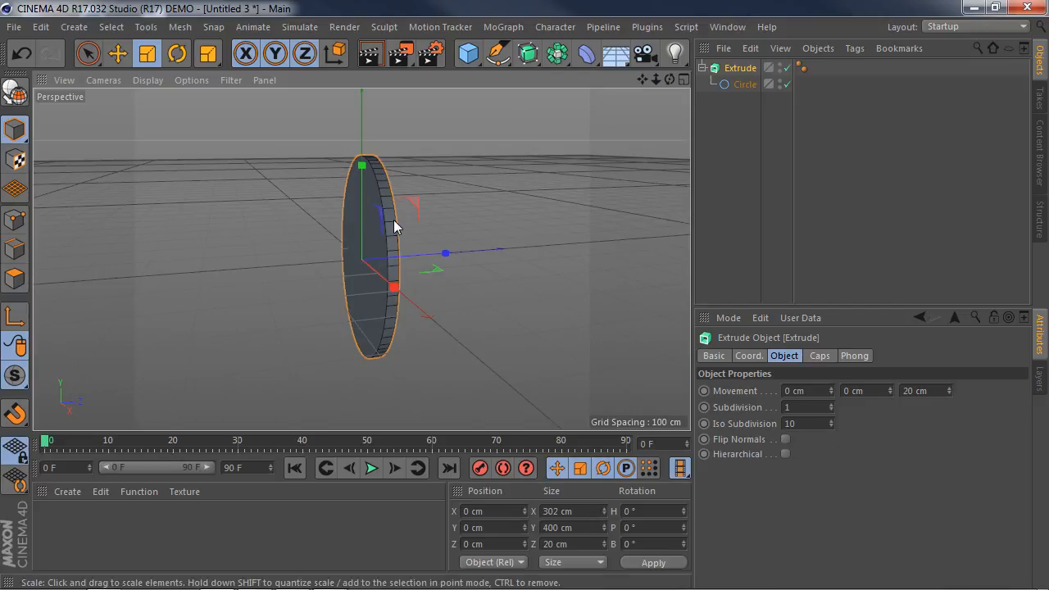
{"action": "key", "text": "Delete"}
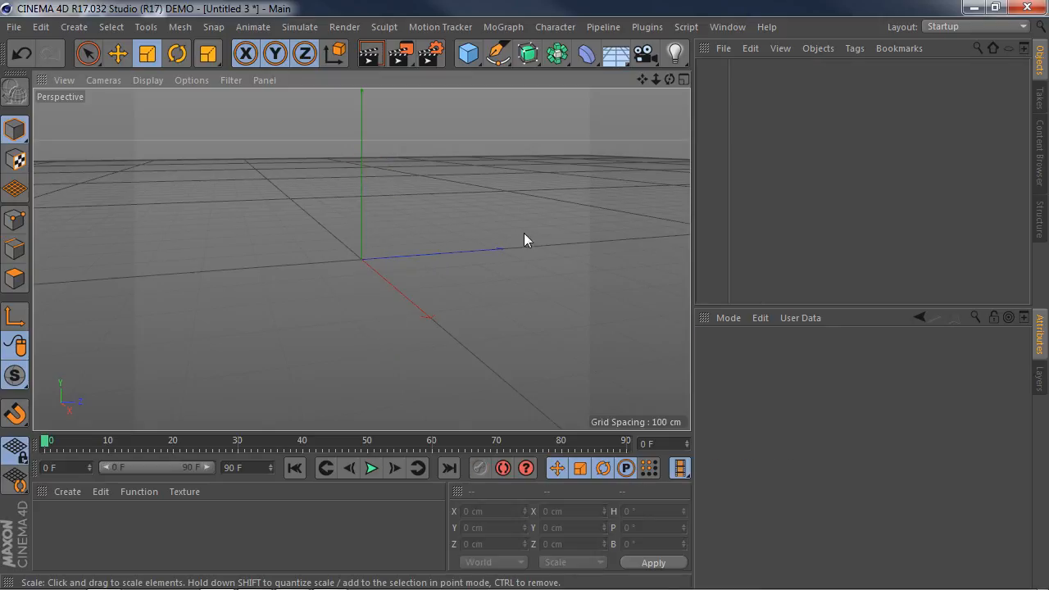
{"action": "left_click_drag", "start_coordinate": [364, 309], "coordinate": [471, 270], "text": "alt"}
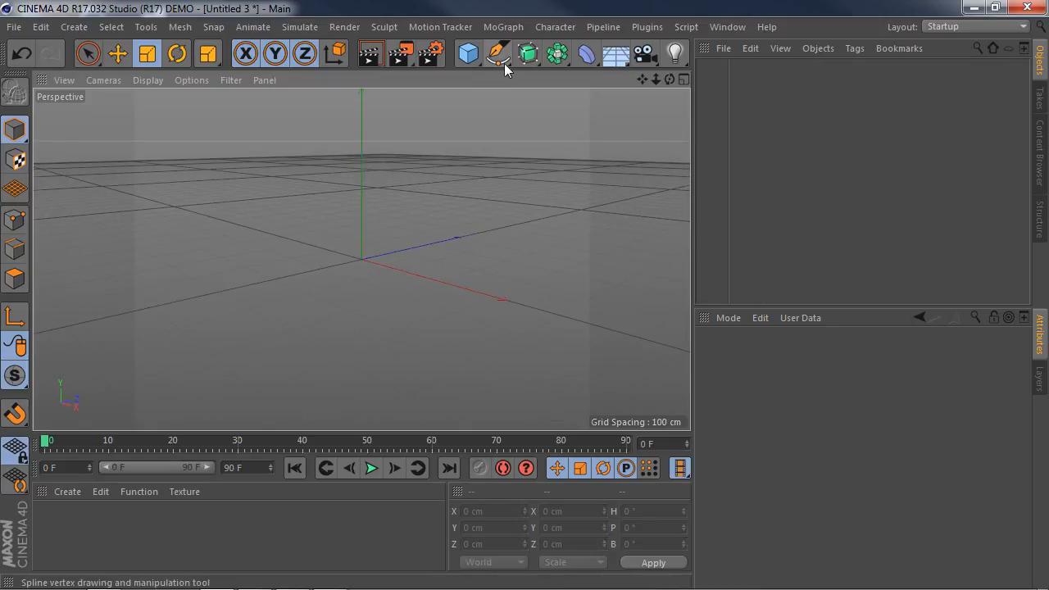
Step: Draw a winding freehand Bezier spline with the Pen tool in the perspective view, adding points from several viewing angles
{"action": "left_click", "coordinate": [504, 62]}
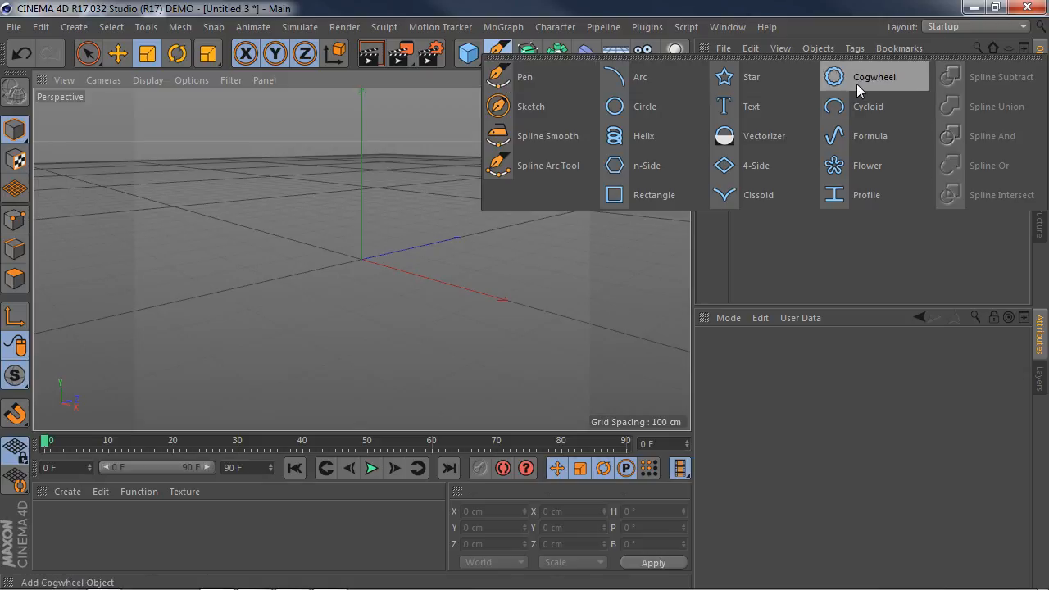
{"action": "left_click", "coordinate": [509, 79]}
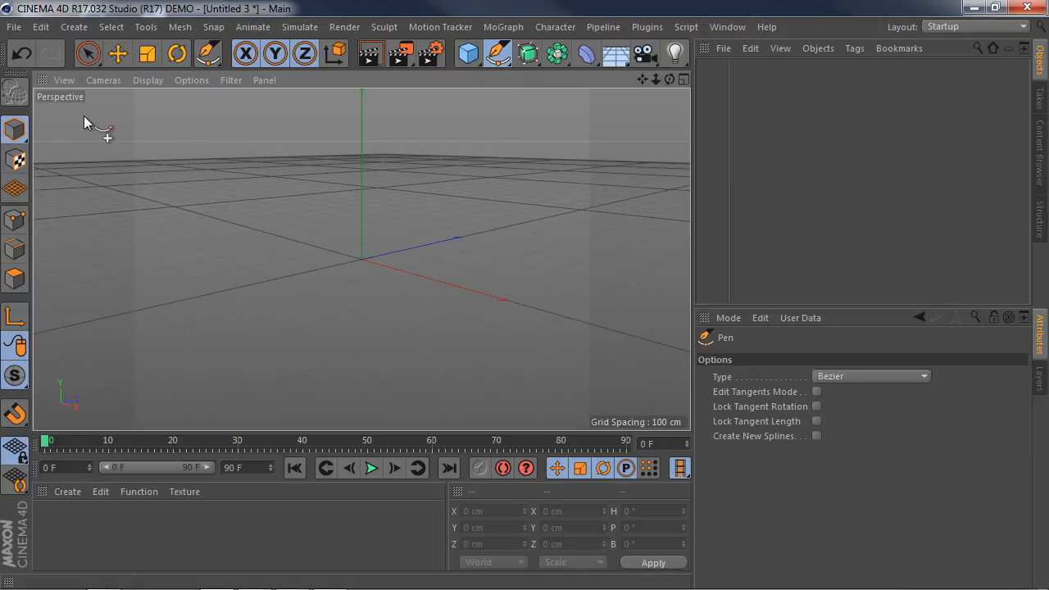
{"action": "left_click", "coordinate": [257, 209]}
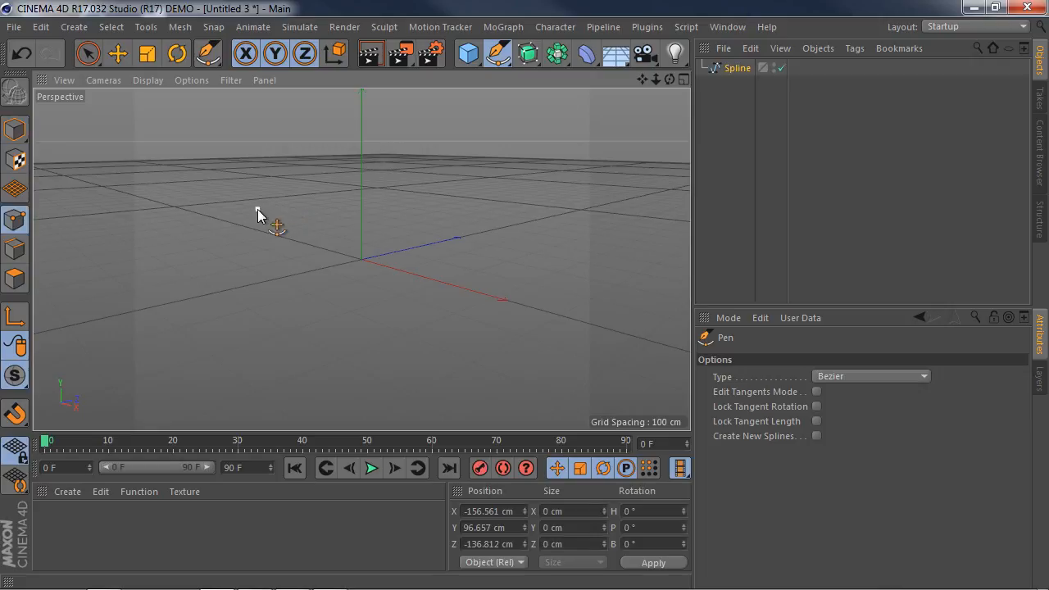
{"action": "left_click_drag", "start_coordinate": [283, 294], "coordinate": [352, 299]}
{"action": "left_click_drag", "start_coordinate": [387, 221], "coordinate": [451, 236]}
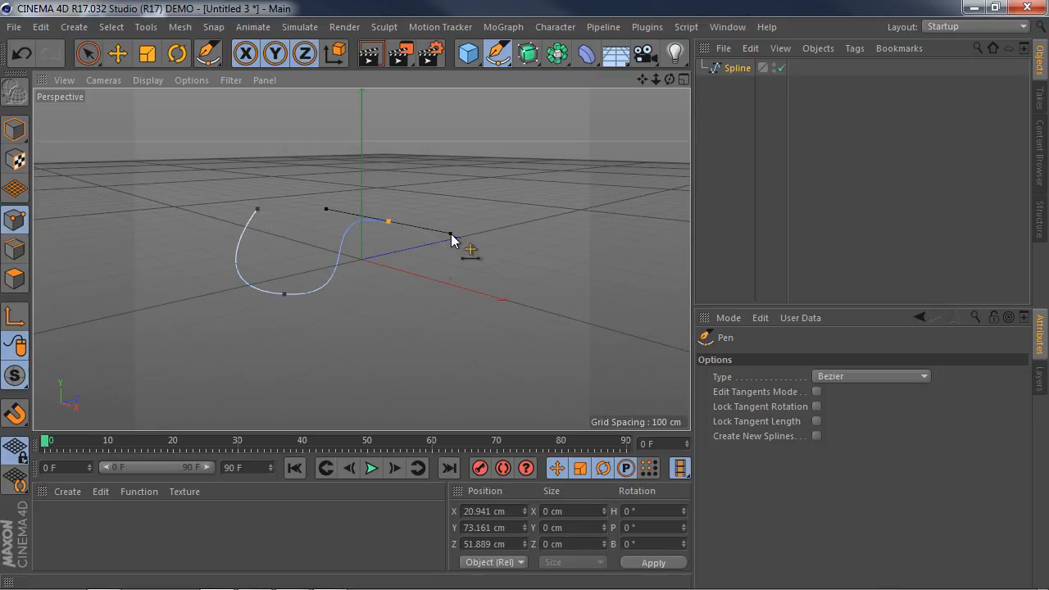
{"action": "left_click_drag", "start_coordinate": [414, 363], "coordinate": [458, 366]}
{"action": "left_click", "coordinate": [532, 227]}
{"action": "left_click_drag", "start_coordinate": [432, 176], "coordinate": [415, 190]}
{"action": "left_click_drag", "start_coordinate": [472, 209], "coordinate": [459, 307], "text": "alt"}
{"action": "left_click_drag", "start_coordinate": [371, 339], "coordinate": [424, 354]}
{"action": "left_click_drag", "start_coordinate": [600, 342], "coordinate": [399, 255], "text": "alt"}
{"action": "left_click_drag", "start_coordinate": [480, 253], "coordinate": [557, 247]}
{"action": "left_click_drag", "start_coordinate": [534, 287], "coordinate": [497, 335], "text": "alt"}
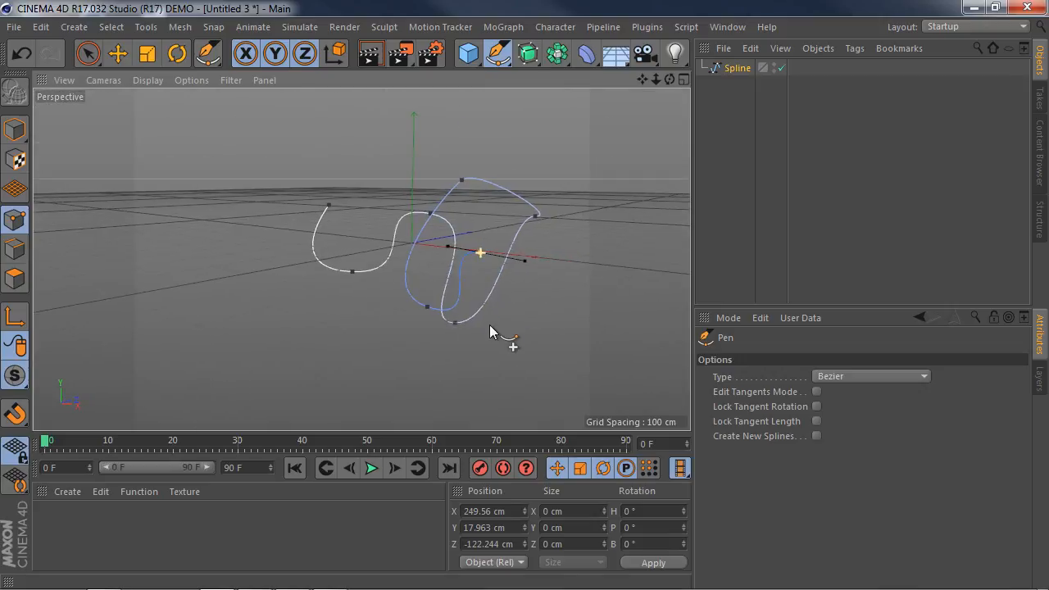
Step: Delete the freehand spline
{"action": "left_click", "coordinate": [720, 107]}
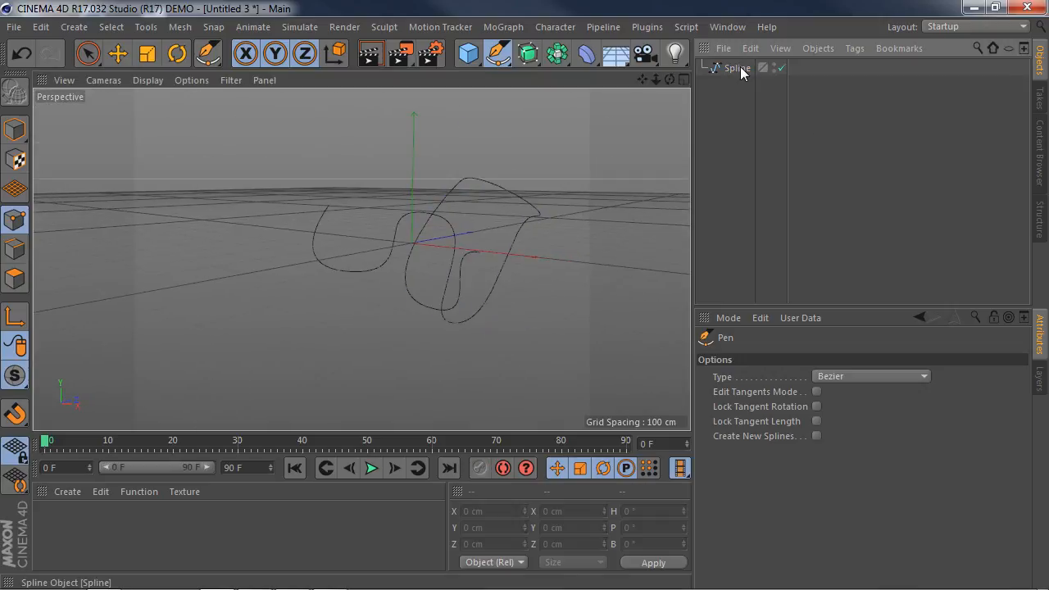
{"action": "left_click", "coordinate": [734, 68]}
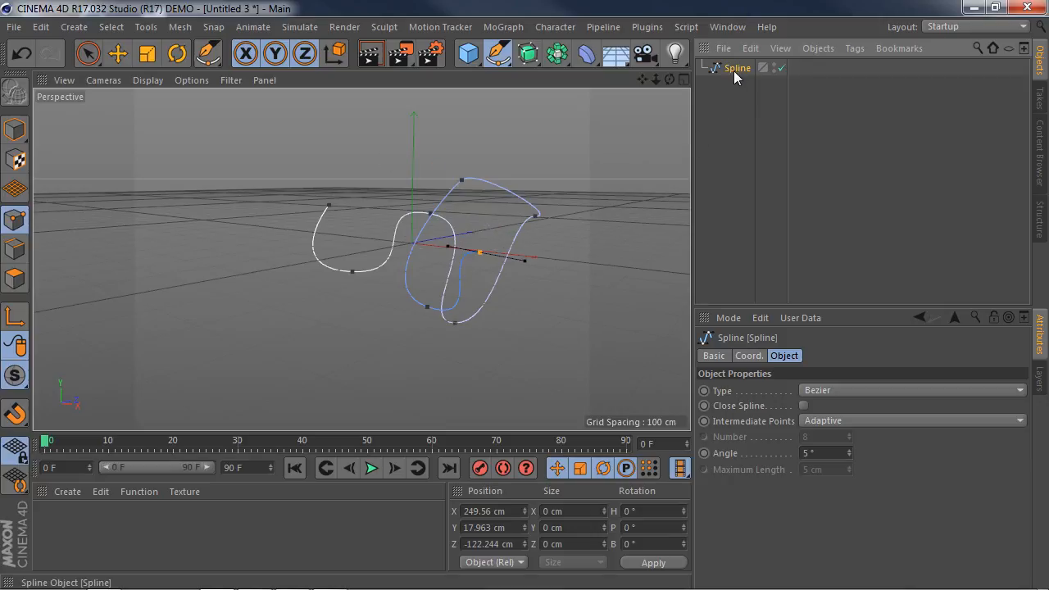
{"action": "key", "text": "Delete"}
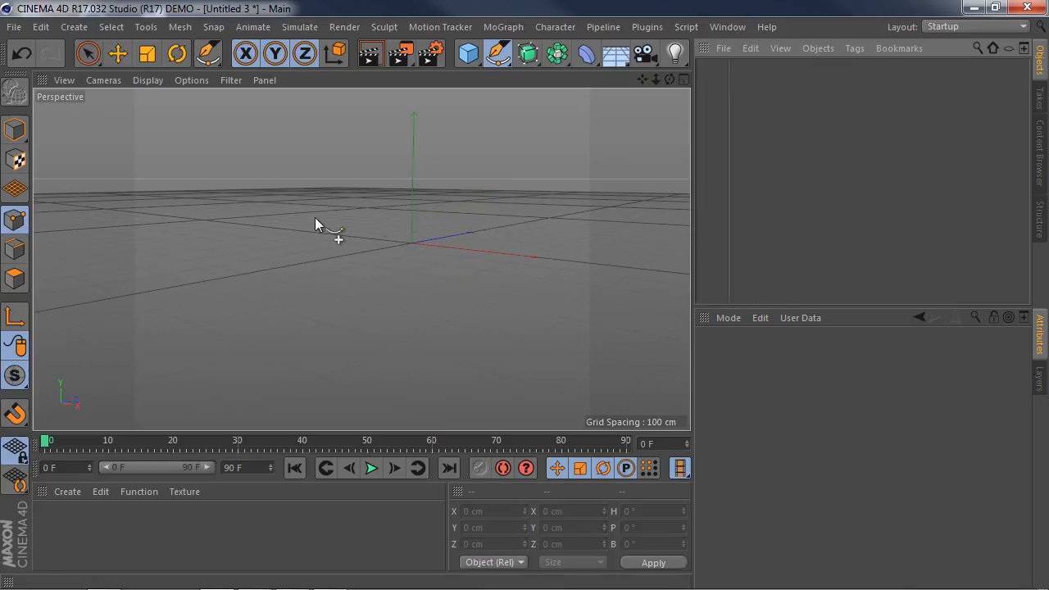
Step: In the maximized front view, draw the foot of a wine glass half-profile, starting at the origin and curving toward the stem
{"action": "left_click_drag", "start_coordinate": [388, 246], "coordinate": [433, 276], "text": "alt"}
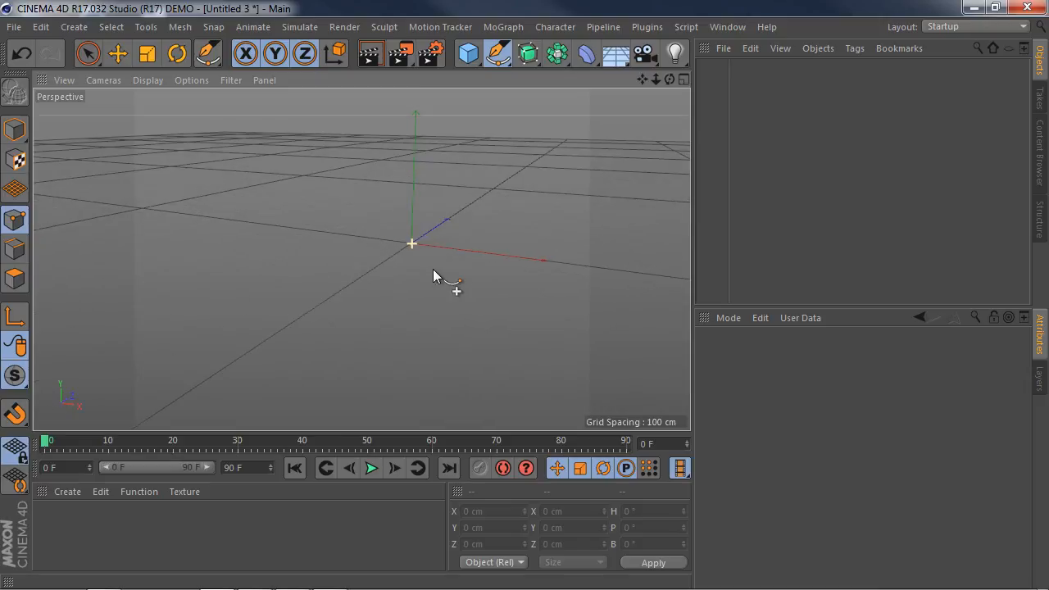
{"action": "middle_click", "coordinate": [390, 225]}
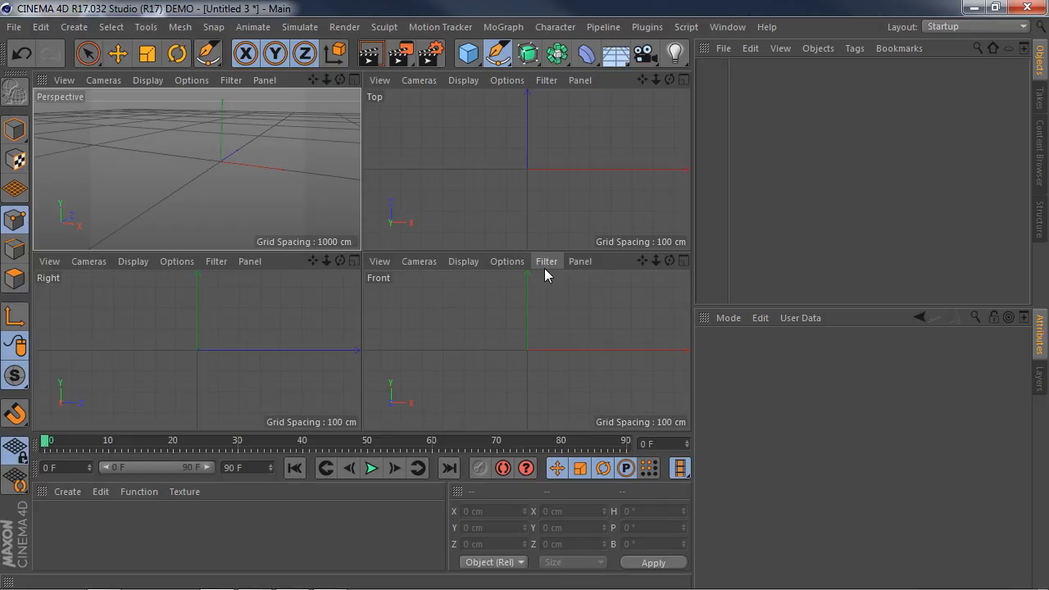
{"action": "middle_click", "coordinate": [503, 318]}
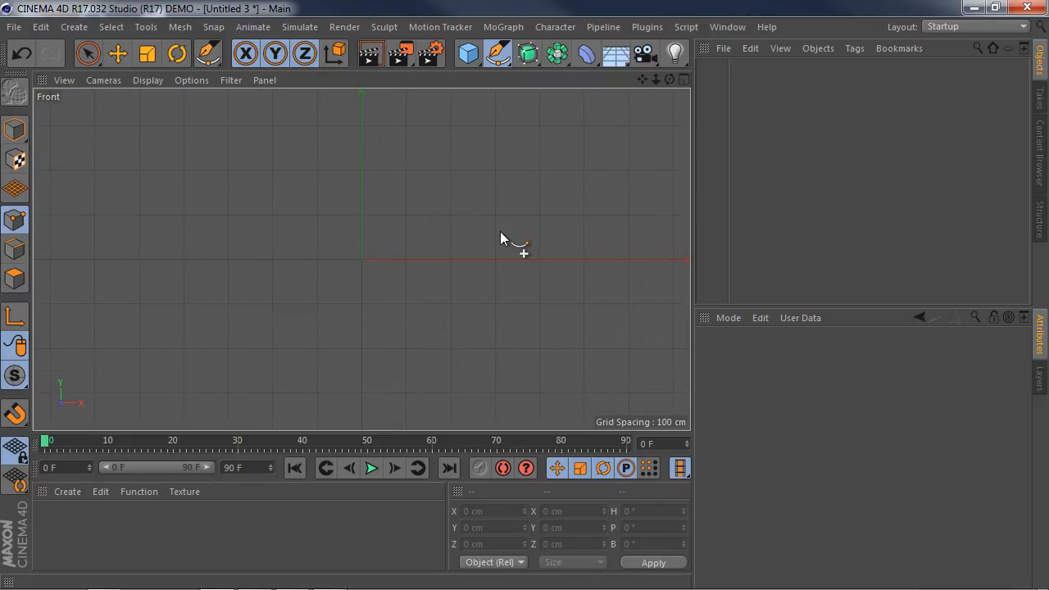
{"action": "middle_click_drag", "start_coordinate": [359, 239], "coordinate": [365, 332], "text": "alt"}
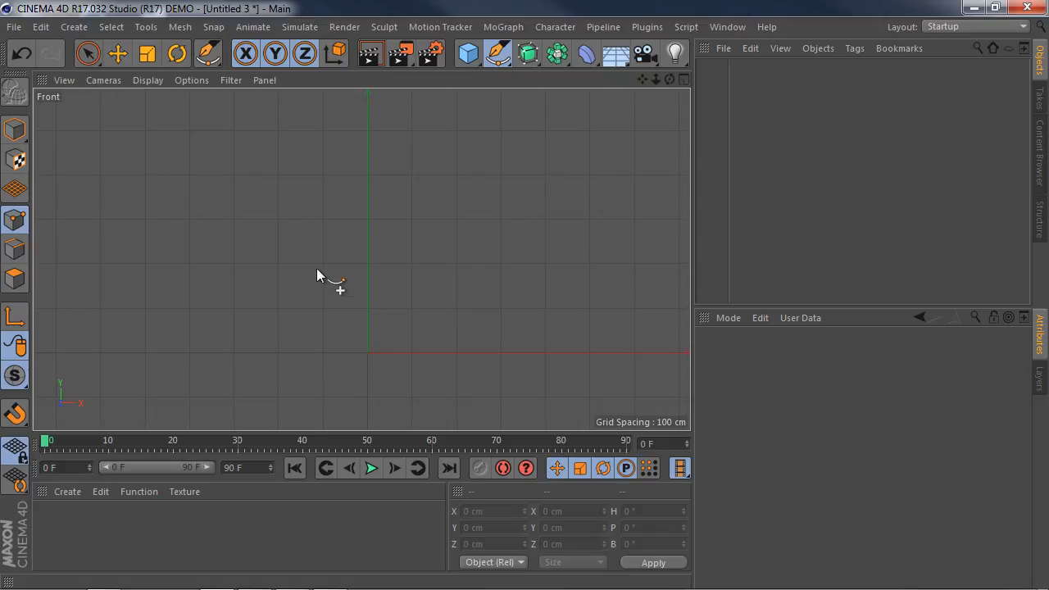
{"action": "left_click", "coordinate": [368, 351]}
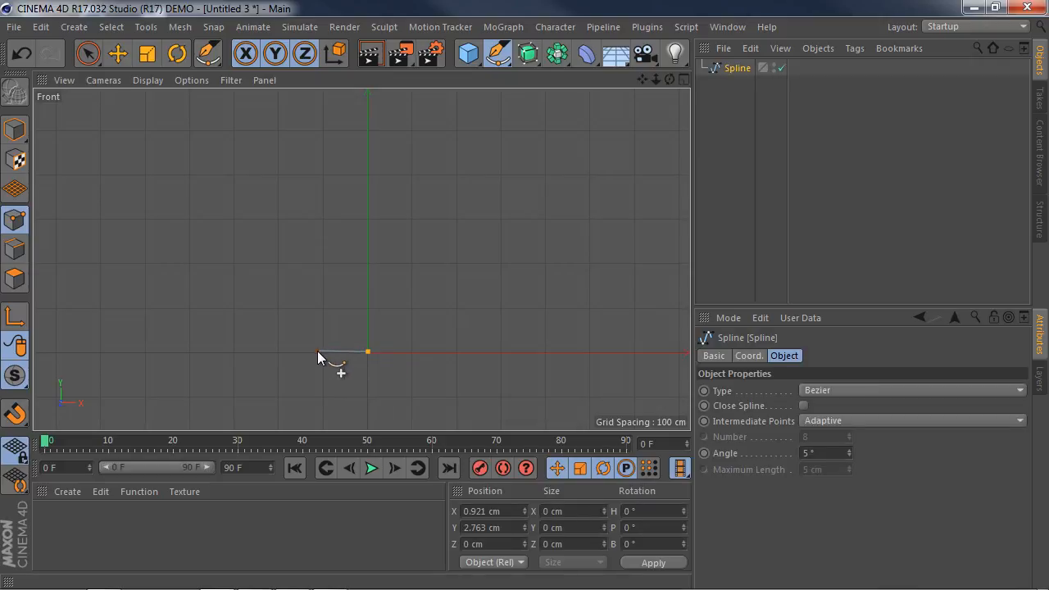
{"action": "left_click", "coordinate": [318, 351]}
{"action": "left_click_drag", "start_coordinate": [330, 342], "coordinate": [364, 329]}
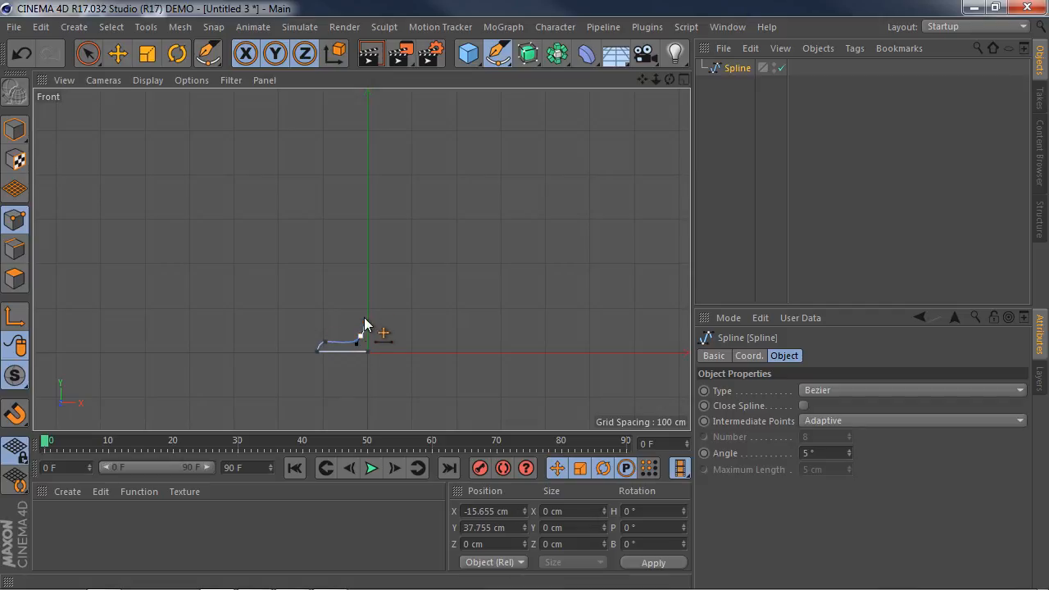
Step: Continue the profile up the stem and outer bowl to a rim about 537 cm high, returning along the inner wall to the Y axis
{"action": "left_click", "coordinate": [361, 256]}
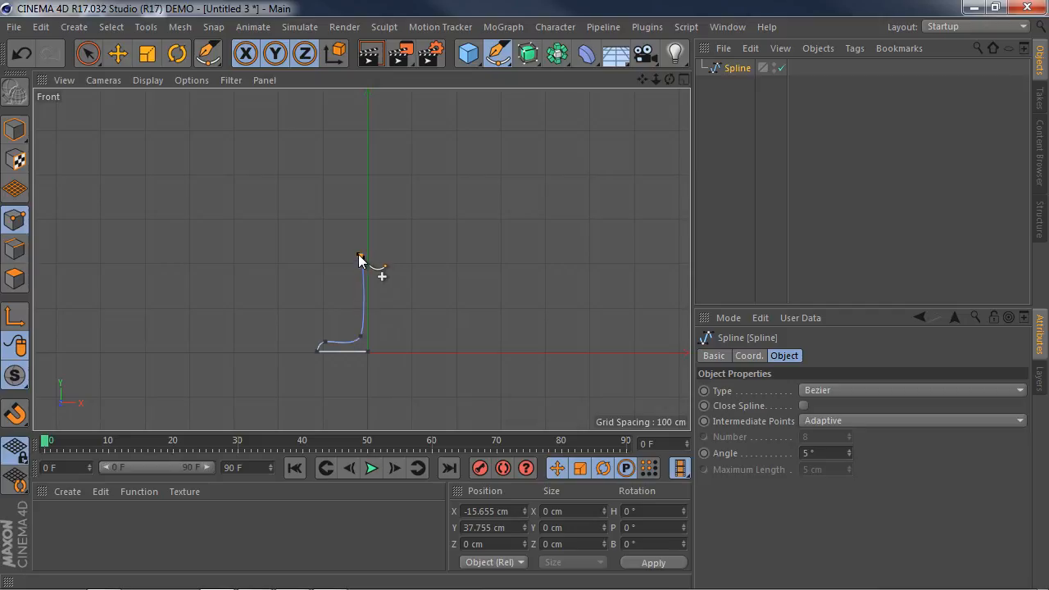
{"action": "left_click_drag", "start_coordinate": [320, 225], "coordinate": [312, 205]}
{"action": "left_click", "coordinate": [336, 114]}
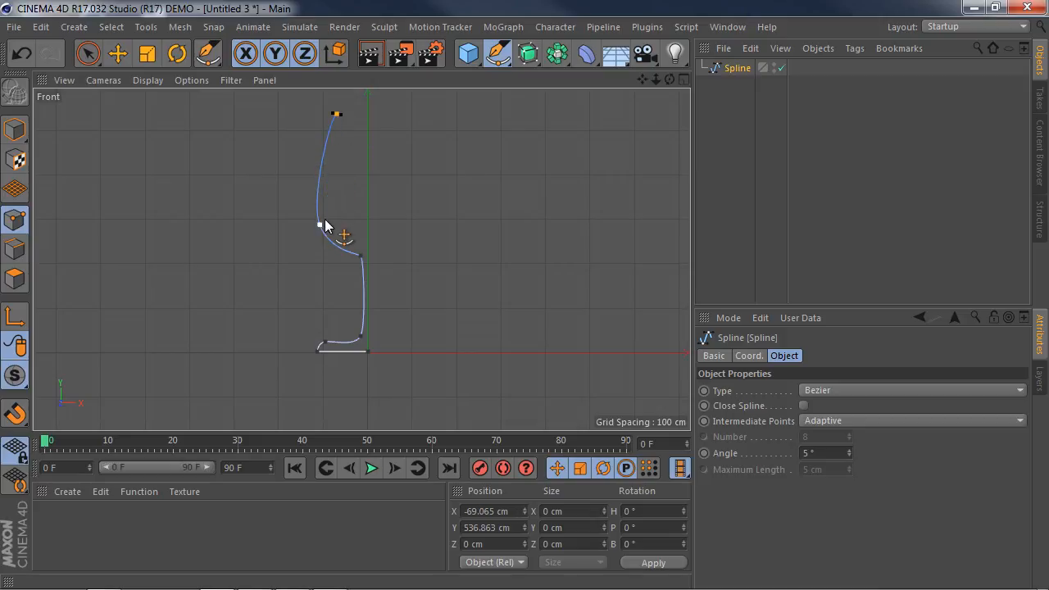
{"action": "mouse_move", "coordinate": [330, 223]}
{"action": "left_mouse_down"}
{"action": "mouse_move", "coordinate": [349, 250]}
{"action": "mouse_move", "coordinate": [341, 233]}
{"action": "left_mouse_up"}
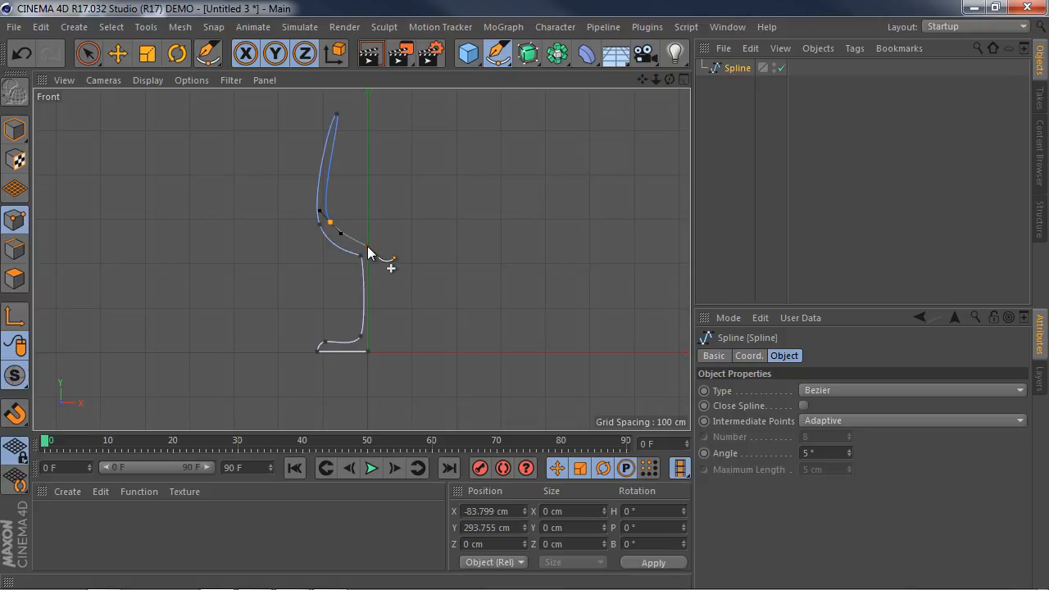
{"action": "left_click", "coordinate": [368, 245]}
Step: Move the inner bowl wall's lower point slightly down and outward, closer to the outer wall
{"action": "left_click", "coordinate": [118, 53]}
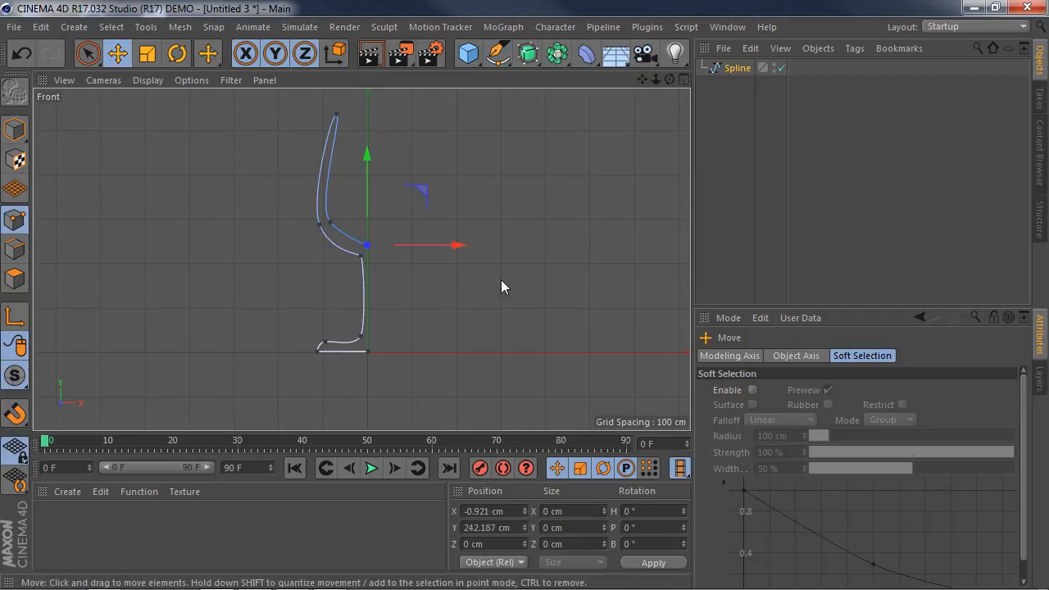
{"action": "left_click", "coordinate": [329, 222]}
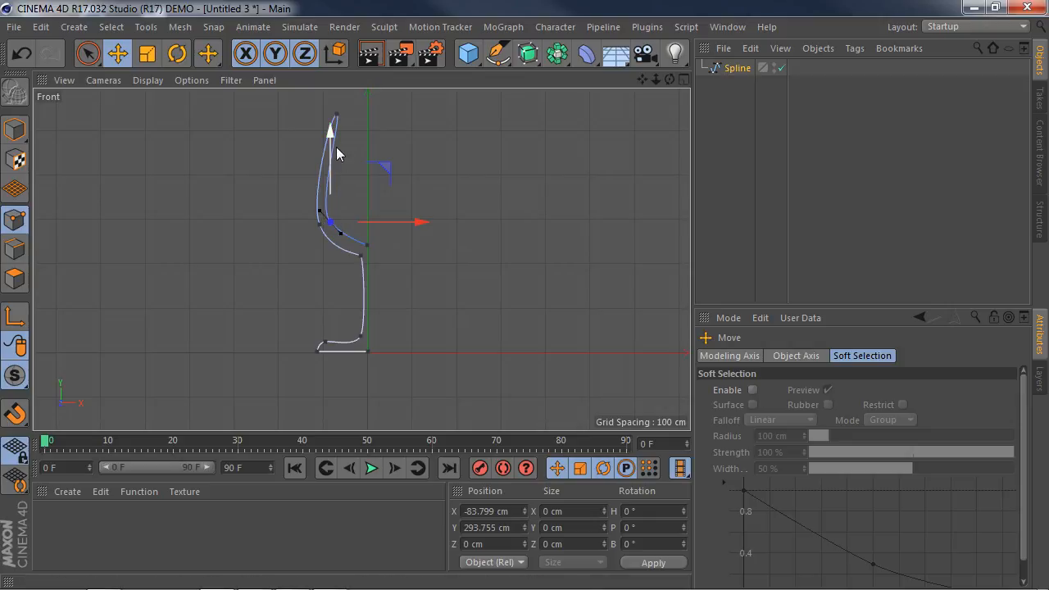
{"action": "left_click_drag", "start_coordinate": [330, 222], "coordinate": [331, 231]}
{"action": "left_click_drag", "start_coordinate": [421, 230], "coordinate": [417, 231]}
{"action": "left_click", "coordinate": [336, 113]}
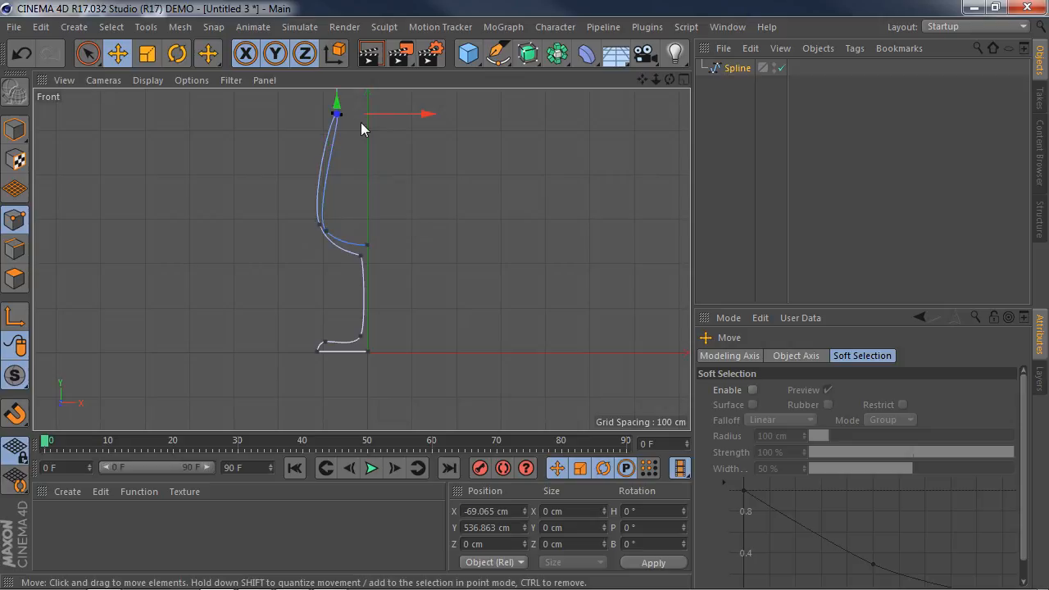
Step: Adjust the tangent of the outer bowl wall's lower point and move the point slightly down
{"action": "left_click", "coordinate": [319, 226]}
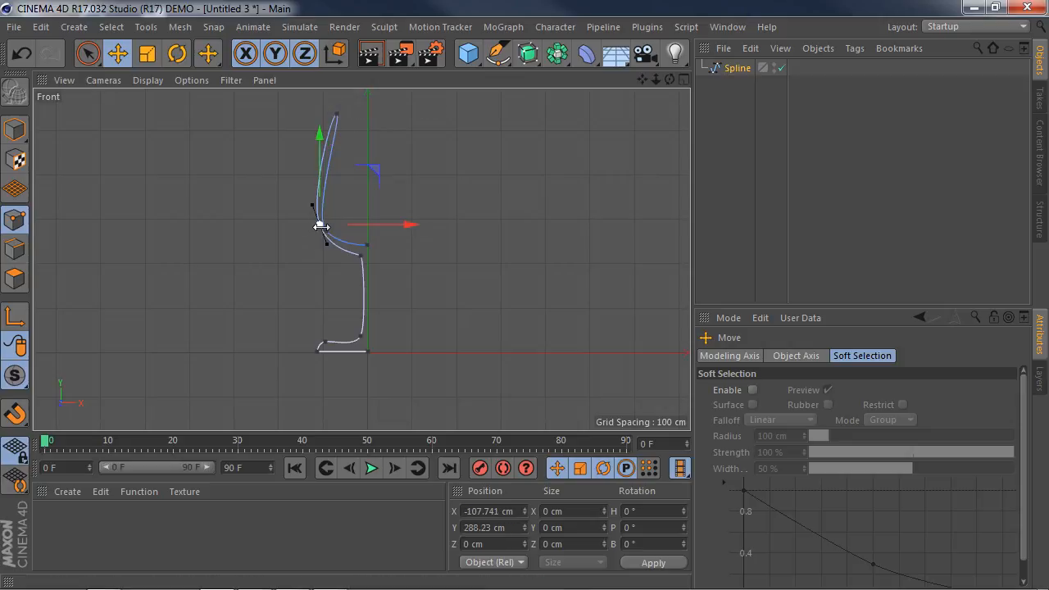
{"action": "left_click_drag", "start_coordinate": [312, 206], "coordinate": [315, 207]}
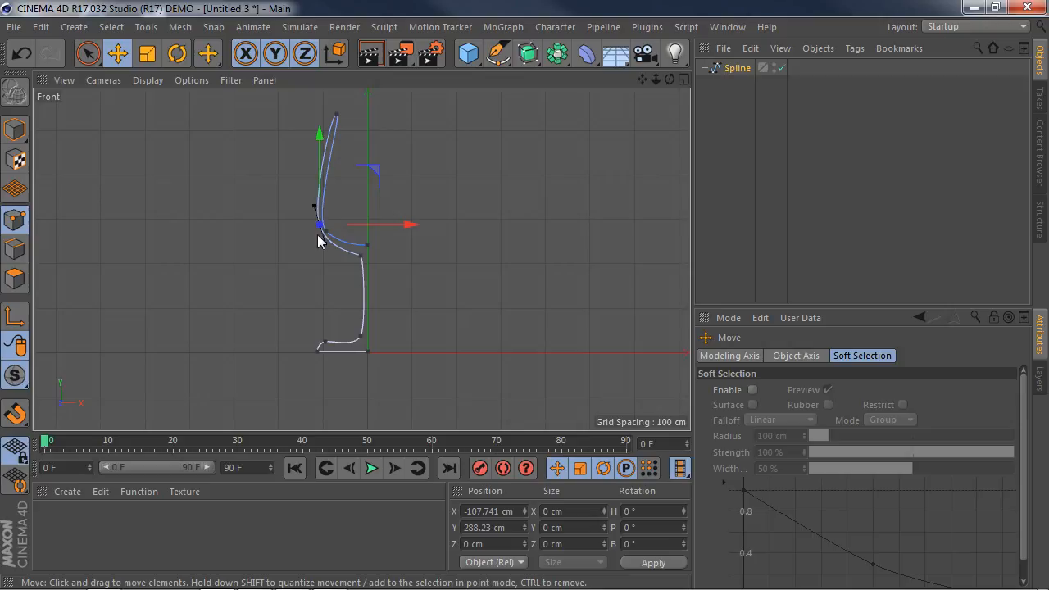
{"action": "mouse_move", "coordinate": [321, 139]}
{"action": "left_mouse_down"}
{"action": "mouse_move", "coordinate": [322, 154]}
{"action": "mouse_move", "coordinate": [366, 159]}
{"action": "mouse_move", "coordinate": [331, 154]}
{"action": "left_mouse_up"}
Step: Lower the inner wall's end point on the Y axis and refine the inner bowl's lower point for an even wall thickness
{"action": "left_click", "coordinate": [367, 244]}
{"action": "left_click", "coordinate": [326, 235]}
{"action": "left_click", "coordinate": [474, 310]}
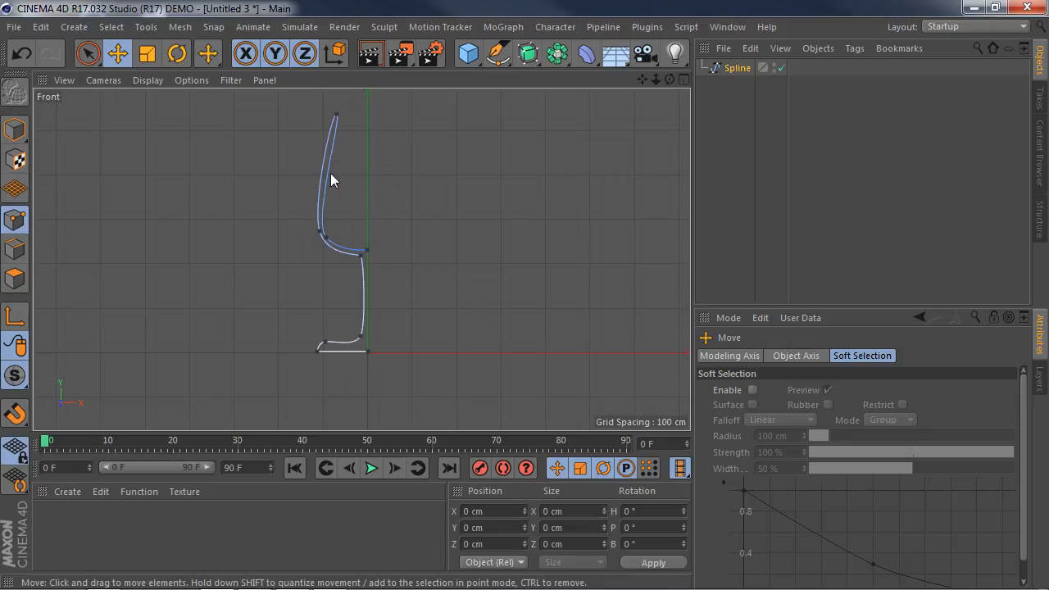
{"action": "left_click", "coordinate": [326, 237]}
{"action": "left_click_drag", "start_coordinate": [316, 226], "coordinate": [325, 143]}
{"action": "left_click", "coordinate": [472, 227]}
Step: Return to the maximized perspective view, deselect the profile spline and add a Lathe generator
{"action": "middle_click", "coordinate": [379, 263]}
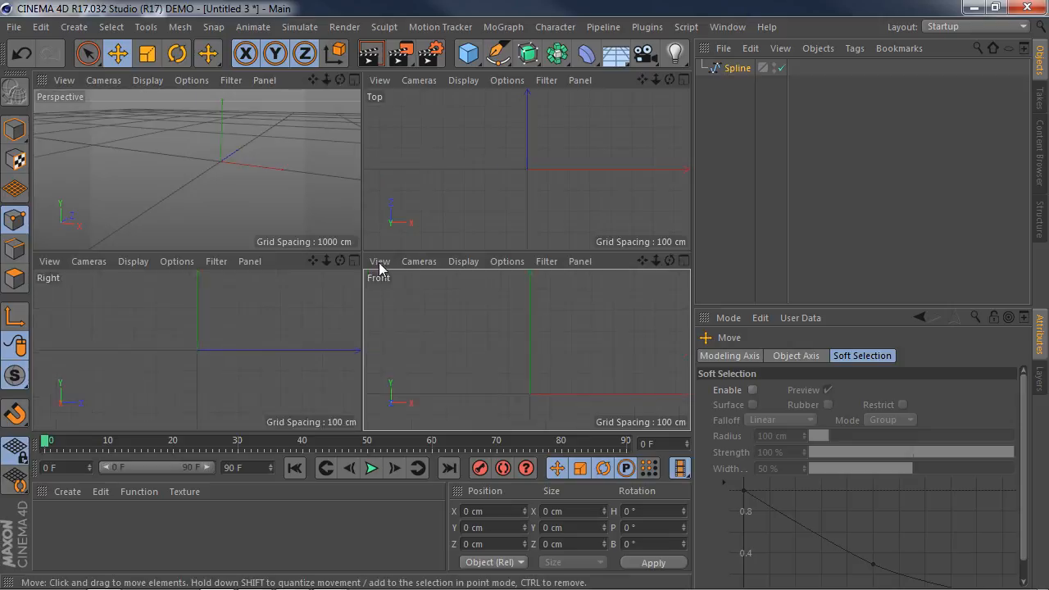
{"action": "middle_click", "coordinate": [363, 193]}
{"action": "middle_click_drag", "start_coordinate": [452, 241], "coordinate": [422, 367], "text": "alt"}
{"action": "left_click_drag", "start_coordinate": [422, 367], "coordinate": [369, 399], "text": "alt"}
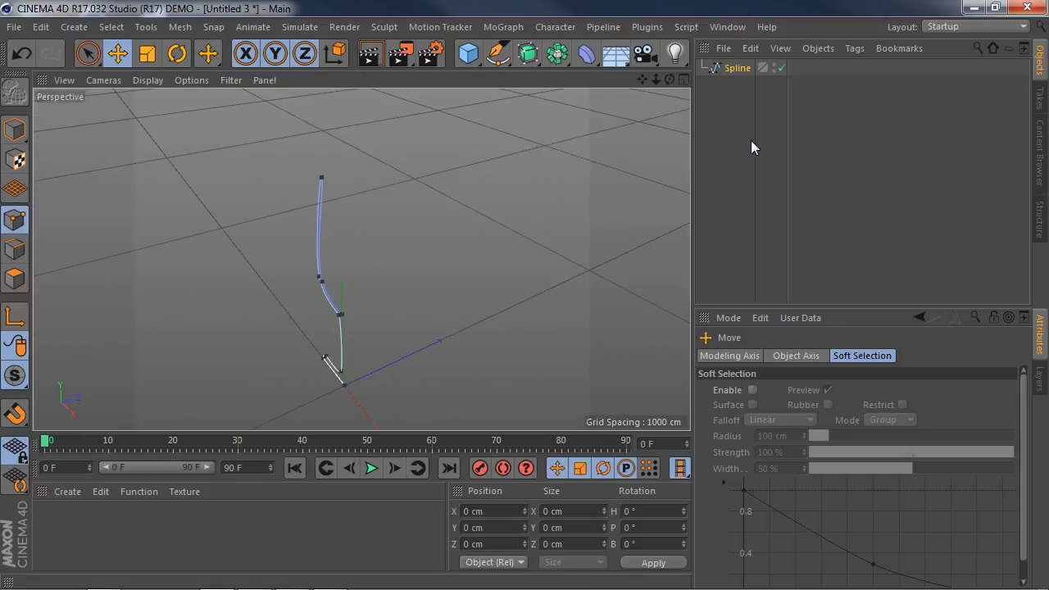
{"action": "left_click", "coordinate": [725, 106]}
{"action": "left_click_drag", "start_coordinate": [389, 352], "coordinate": [448, 270], "text": "alt"}
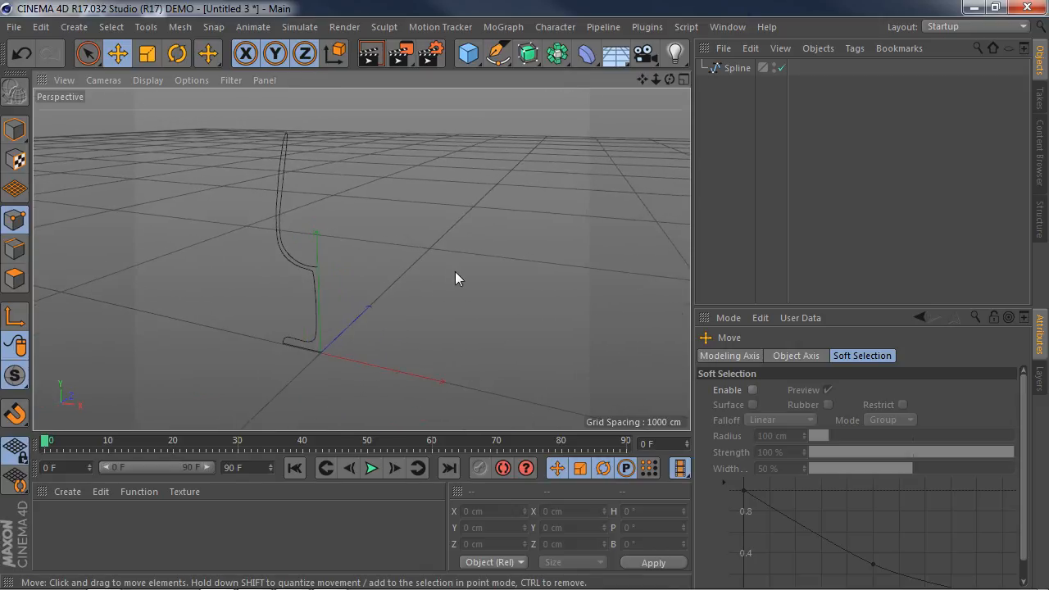
{"action": "left_click", "coordinate": [74, 26]}
{"action": "mouse_move", "coordinate": [119, 98]}
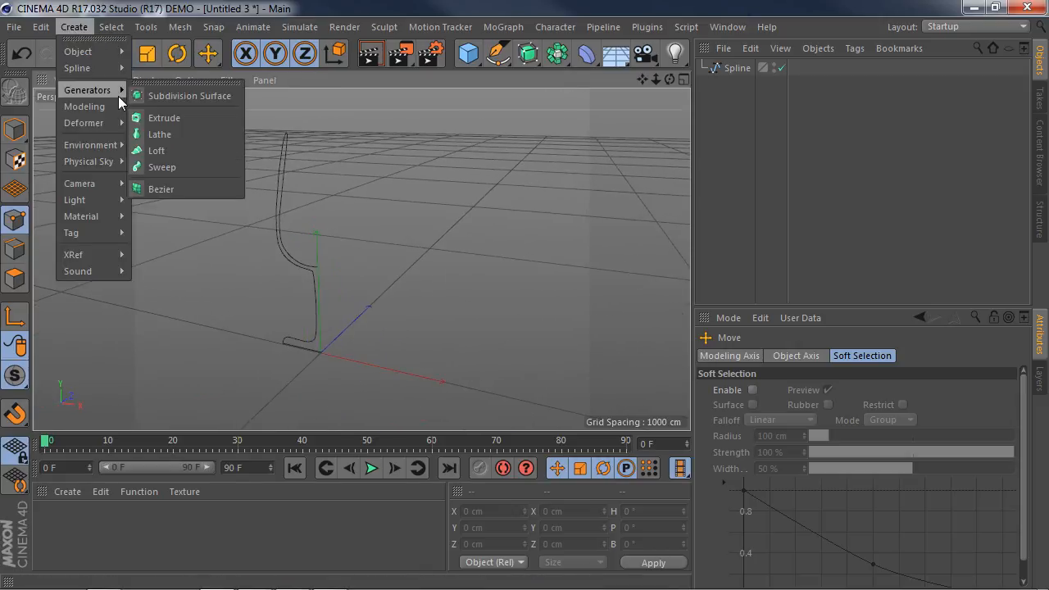
{"action": "left_click", "coordinate": [162, 136]}
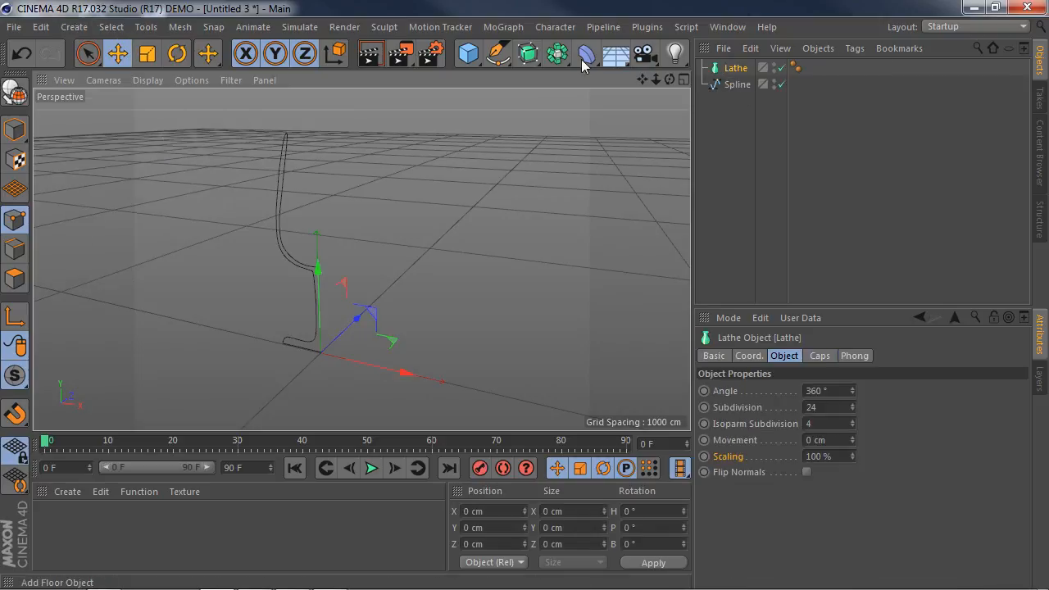
Step: Make the glass profile spline a child of the Lathe generator and select the Lathe
{"action": "left_click", "coordinate": [539, 64]}
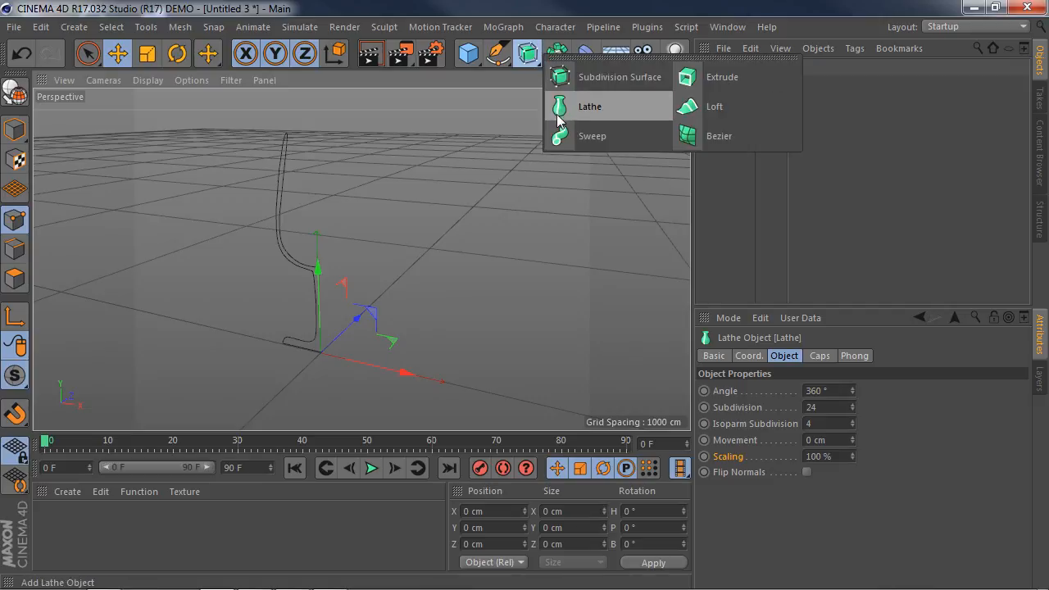
{"action": "left_click", "coordinate": [852, 136]}
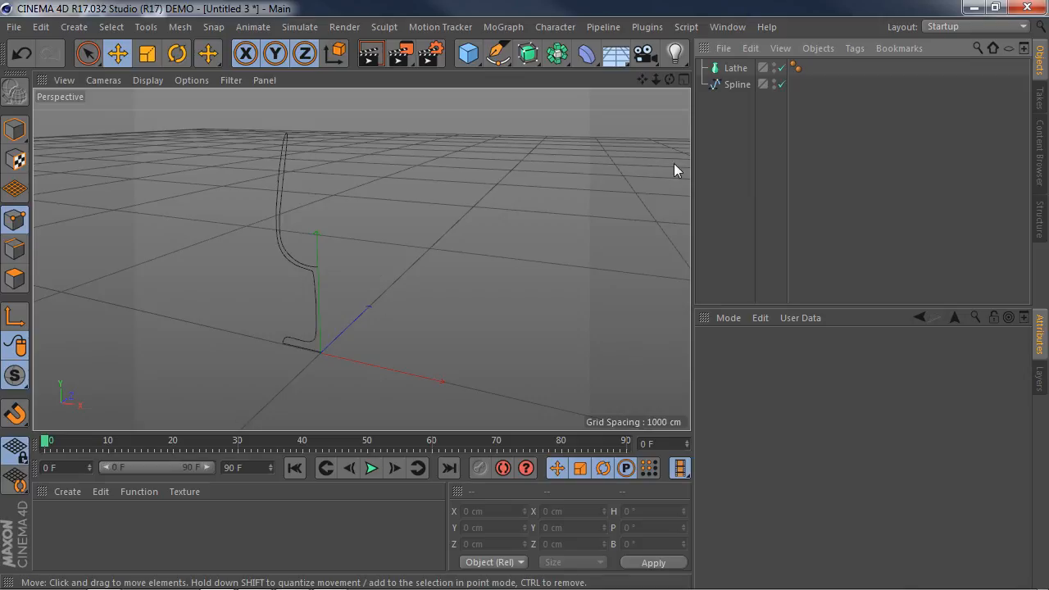
{"action": "left_click_drag", "start_coordinate": [736, 84], "coordinate": [730, 71]}
{"action": "left_click", "coordinate": [738, 69]}
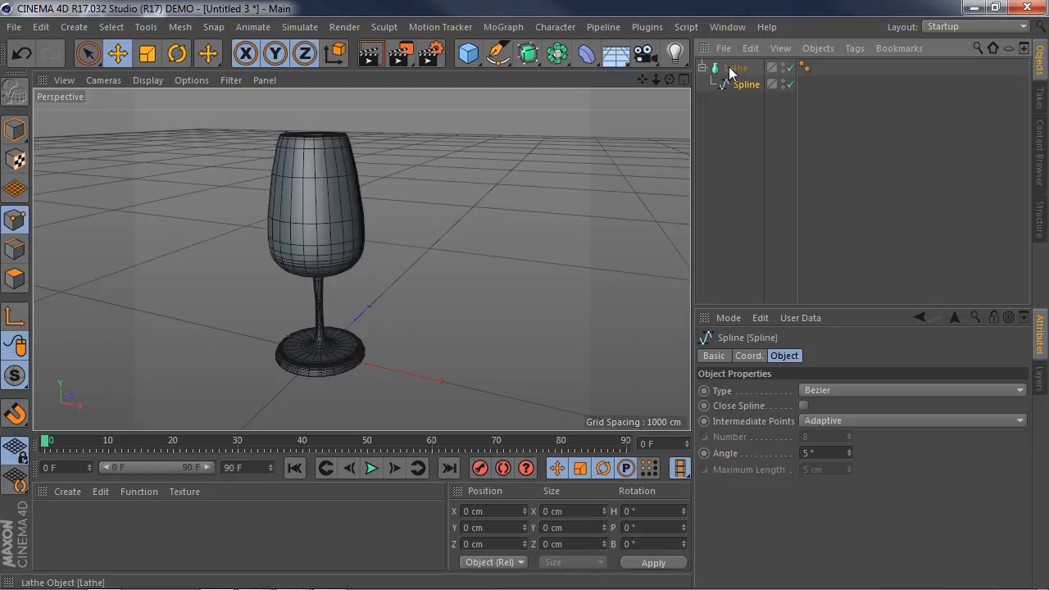
Step: Turn on X-Ray for the Lathe object so the profile spline inside the glass can be seen
{"action": "left_click_drag", "start_coordinate": [369, 357], "coordinate": [494, 424], "text": "alt"}
{"action": "left_click_drag", "start_coordinate": [581, 516], "coordinate": [420, 367], "text": "alt"}
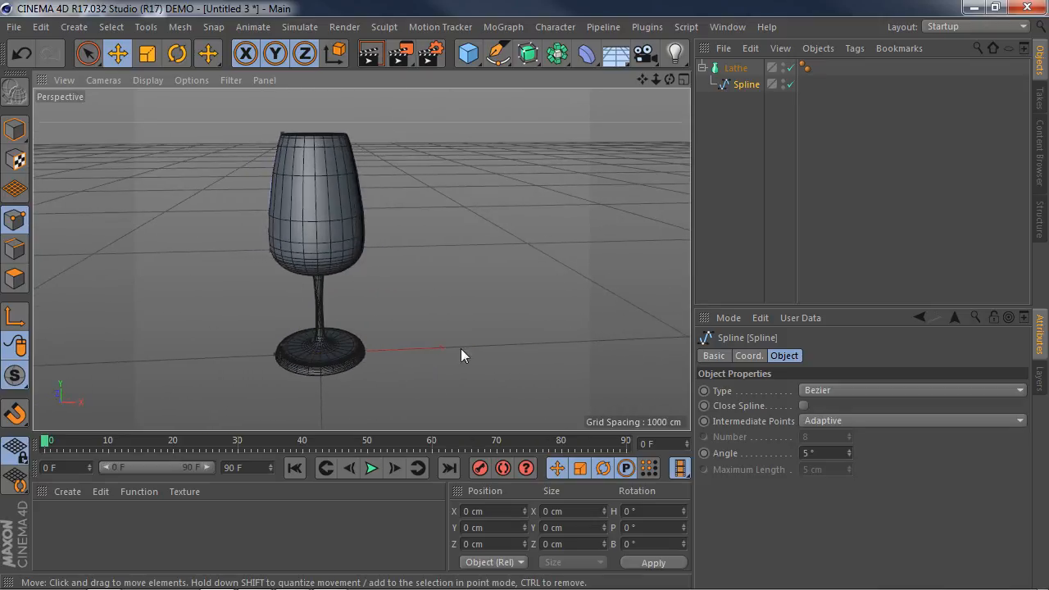
{"action": "left_click", "coordinate": [736, 116]}
{"action": "left_click", "coordinate": [744, 84]}
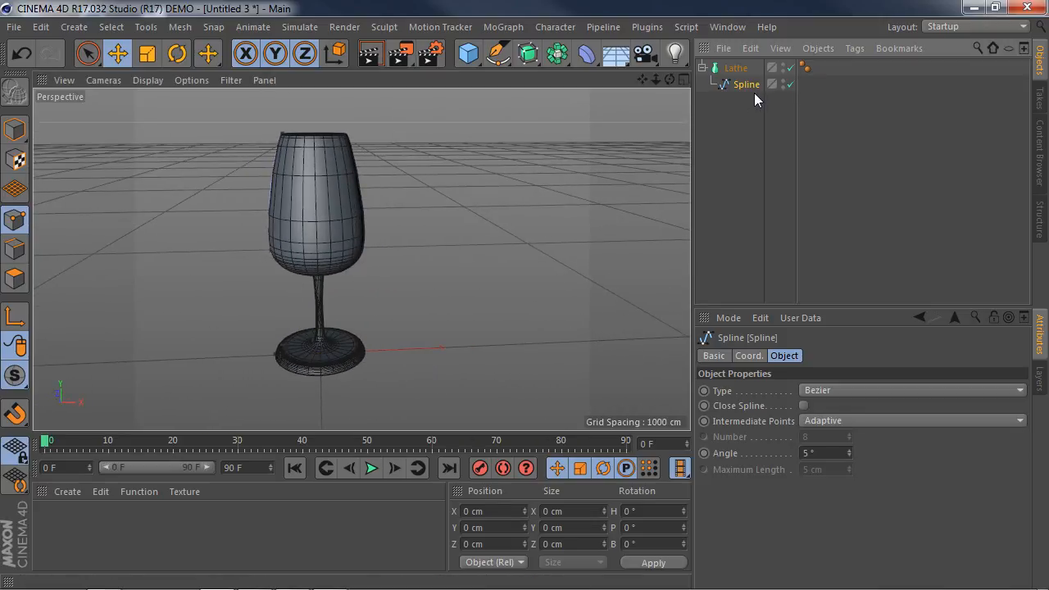
{"action": "left_click_drag", "start_coordinate": [376, 297], "coordinate": [491, 332], "text": "alt"}
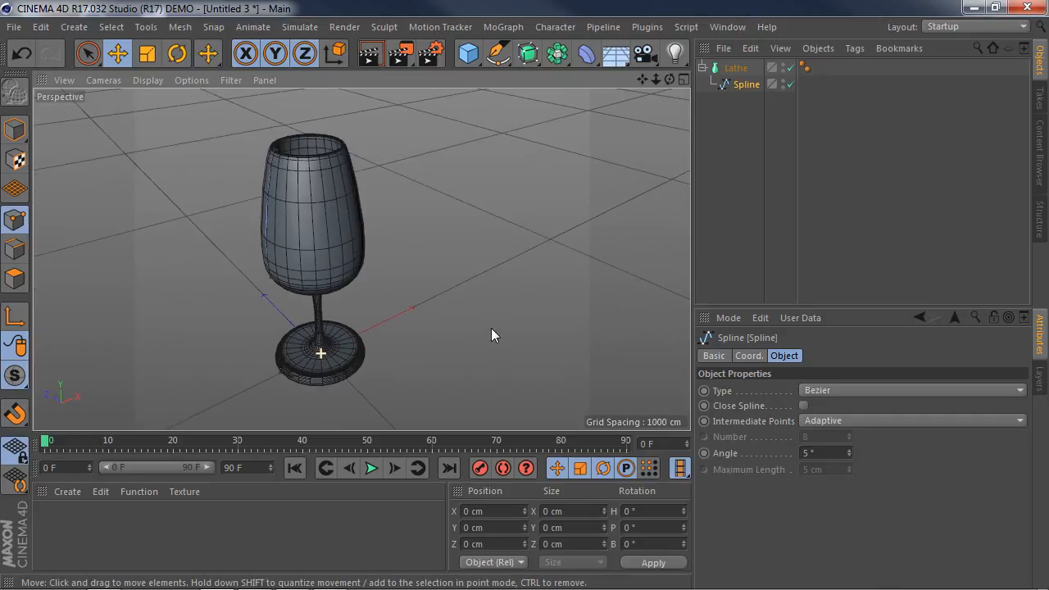
{"action": "left_click", "coordinate": [735, 69]}
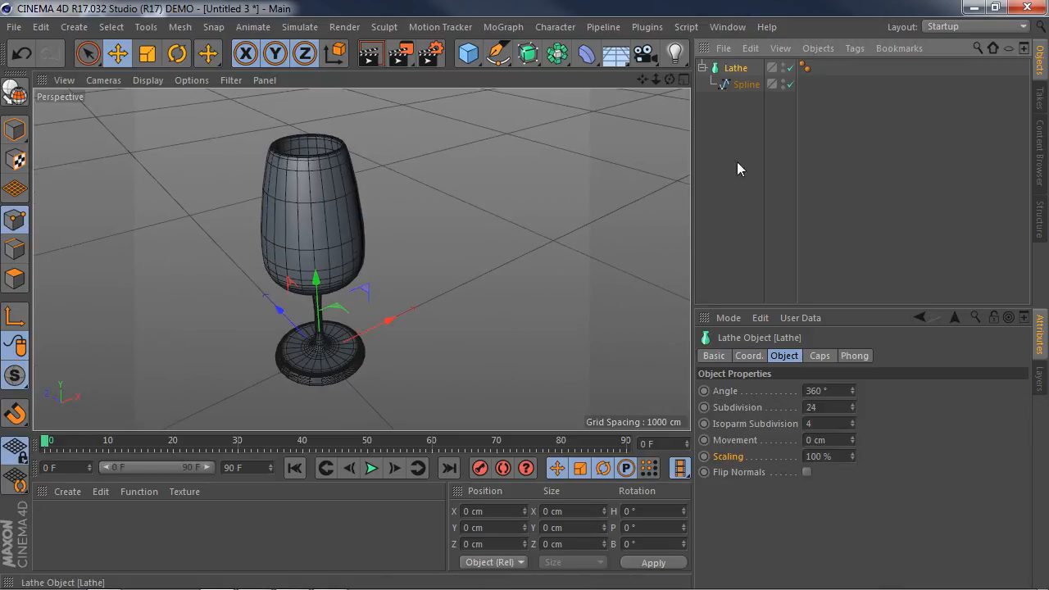
{"action": "left_click", "coordinate": [720, 355]}
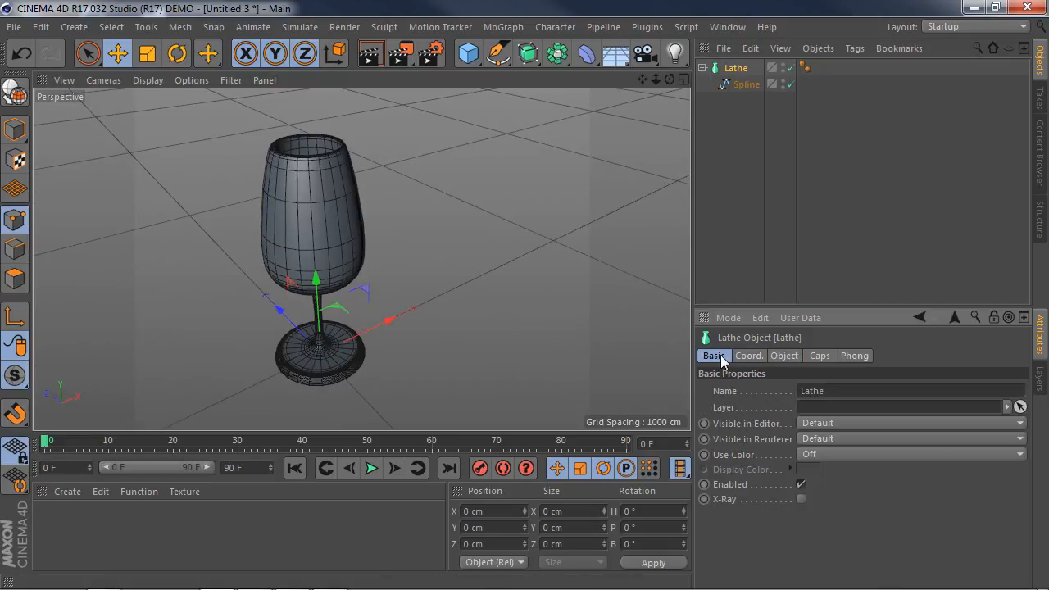
{"action": "left_click", "coordinate": [801, 499]}
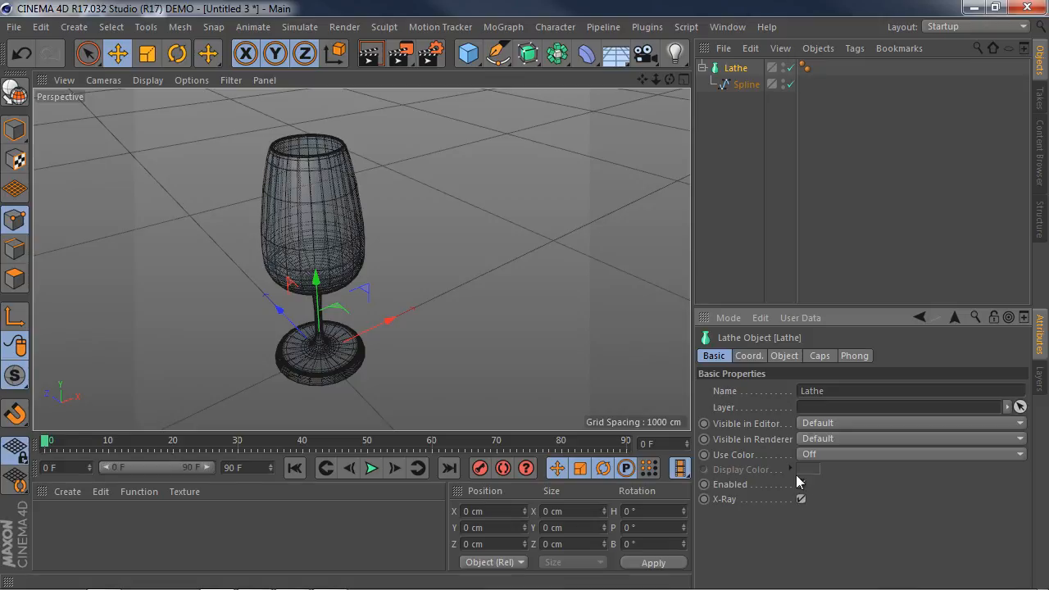
Step: Select the profile spline's outer base point and move it outward along X to about -136.5 cm to widen the foot
{"action": "left_click", "coordinate": [744, 97]}
{"action": "left_click", "coordinate": [744, 85]}
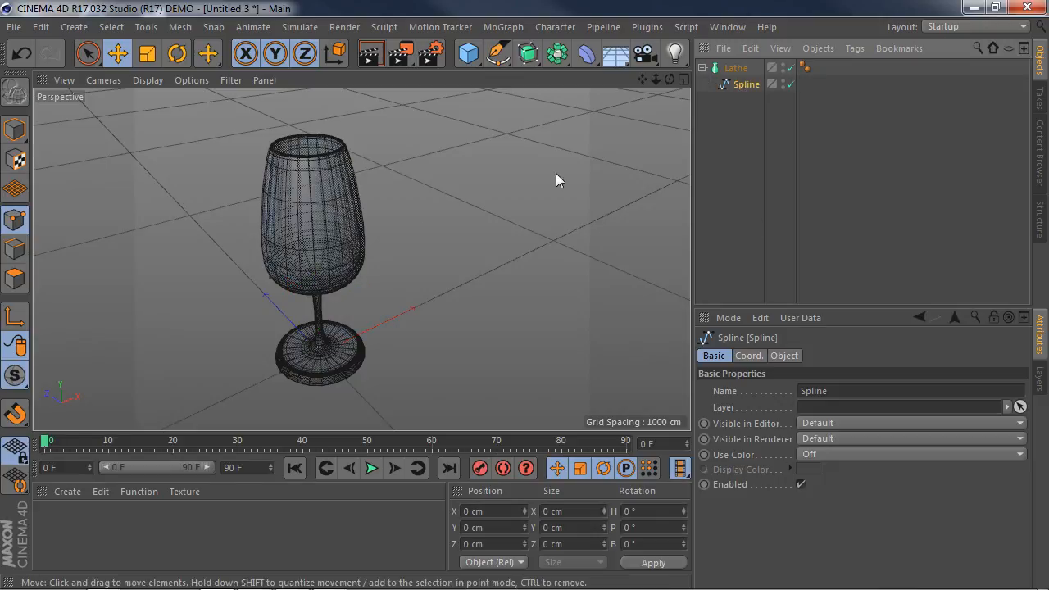
{"action": "scroll", "coordinate": [262, 259], "scroll_direction": "up", "scroll_amount": 6}
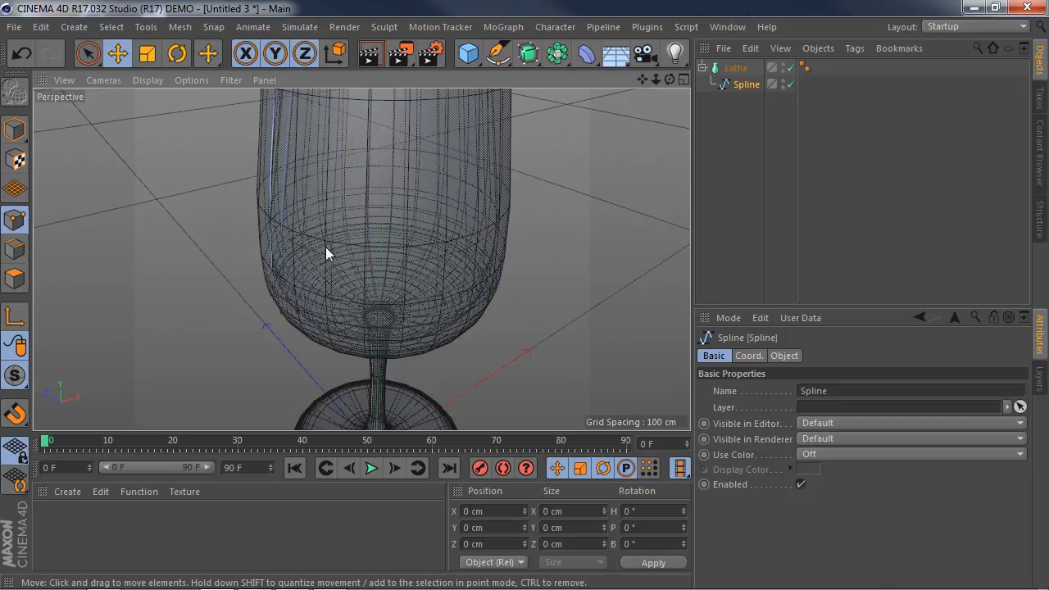
{"action": "left_click_drag", "start_coordinate": [297, 248], "coordinate": [310, 254], "text": "alt"}
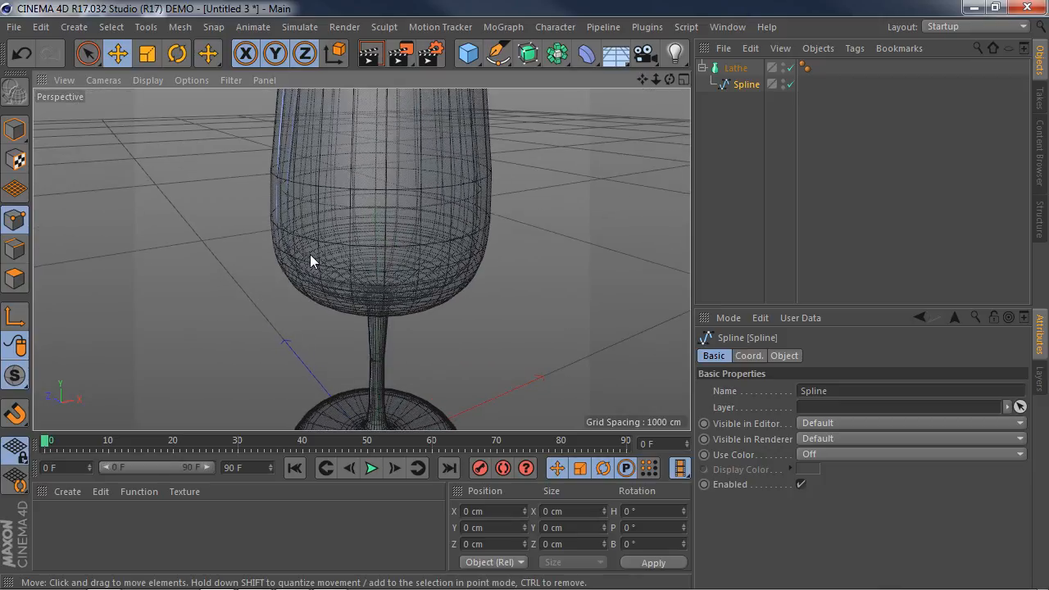
{"action": "left_click", "coordinate": [118, 54]}
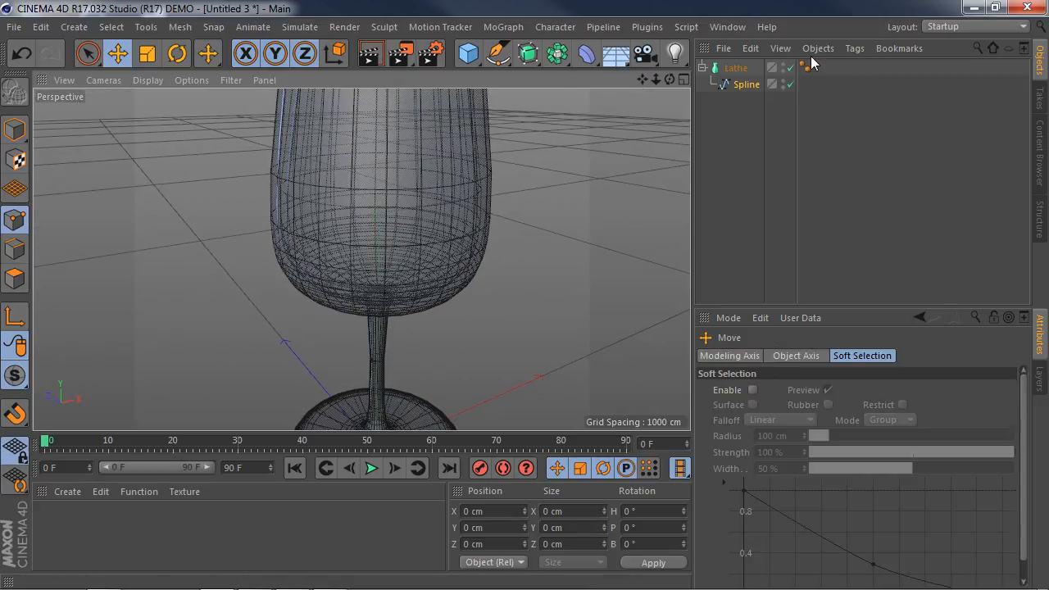
{"action": "left_click", "coordinate": [745, 85]}
{"action": "left_click_drag", "start_coordinate": [522, 185], "coordinate": [348, 272], "text": "alt"}
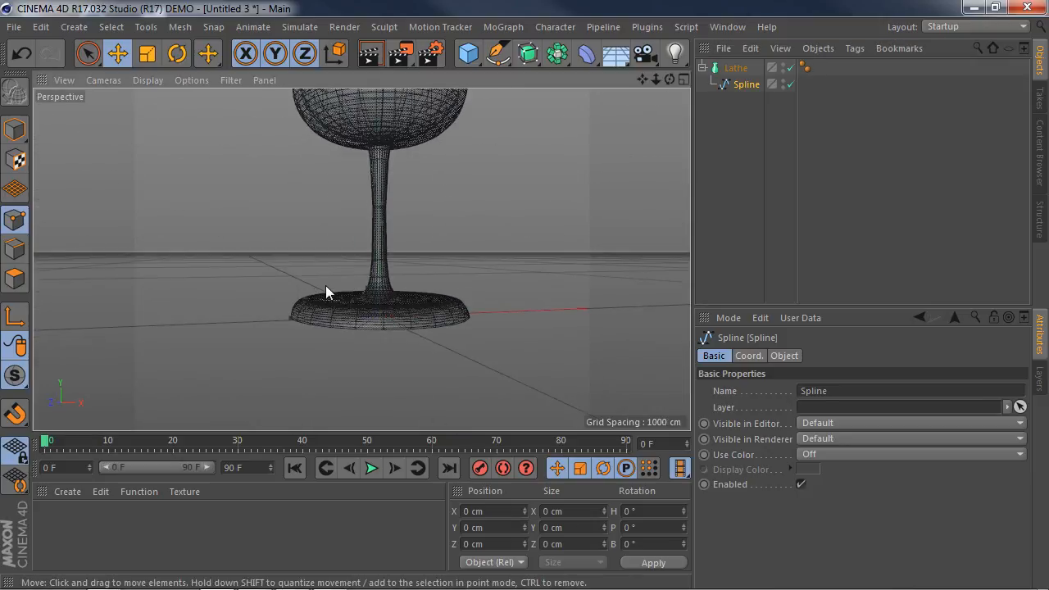
{"action": "left_click", "coordinate": [291, 316]}
{"action": "left_click_drag", "start_coordinate": [522, 409], "coordinate": [474, 372], "text": "alt"}
{"action": "scroll", "coordinate": [474, 372], "scroll_direction": "down", "scroll_amount": 3}
{"action": "middle_click_drag", "start_coordinate": [466, 370], "coordinate": [411, 401], "text": "alt"}
{"action": "scroll", "coordinate": [411, 380], "scroll_direction": "down", "scroll_amount": 2}
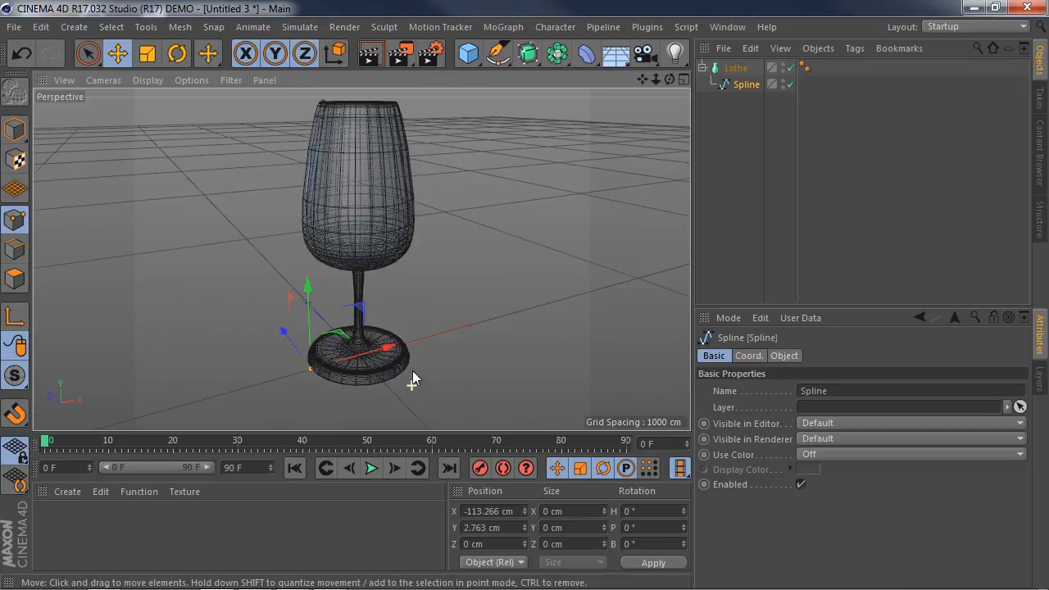
{"action": "left_click_drag", "start_coordinate": [392, 351], "coordinate": [380, 350]}
Step: Disable the profile spline briefly, re-enable it and turn off X-Ray on the Lathe
{"action": "left_click", "coordinate": [801, 484]}
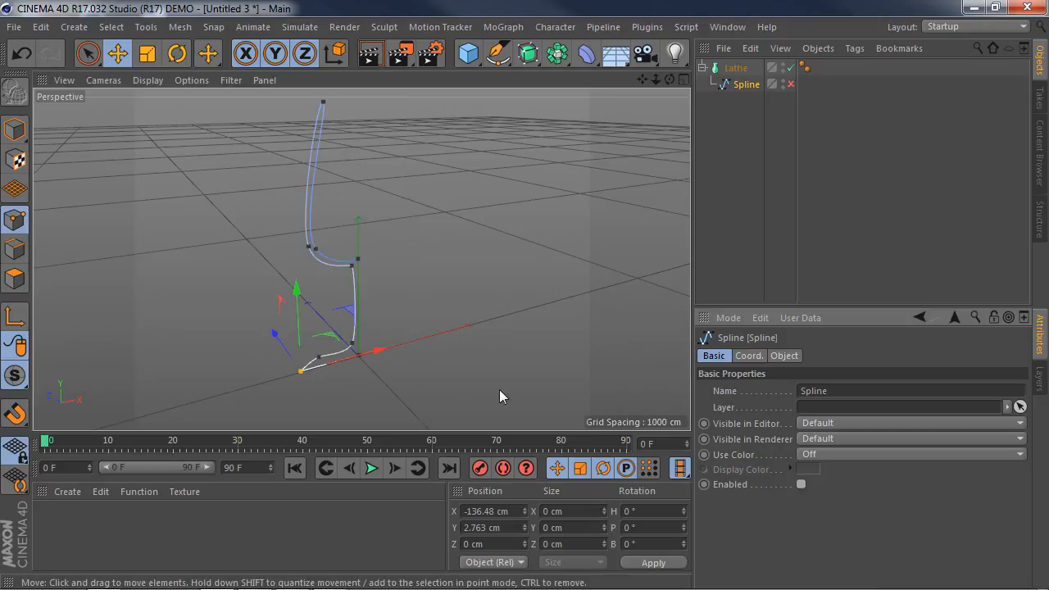
{"action": "left_click", "coordinate": [801, 484]}
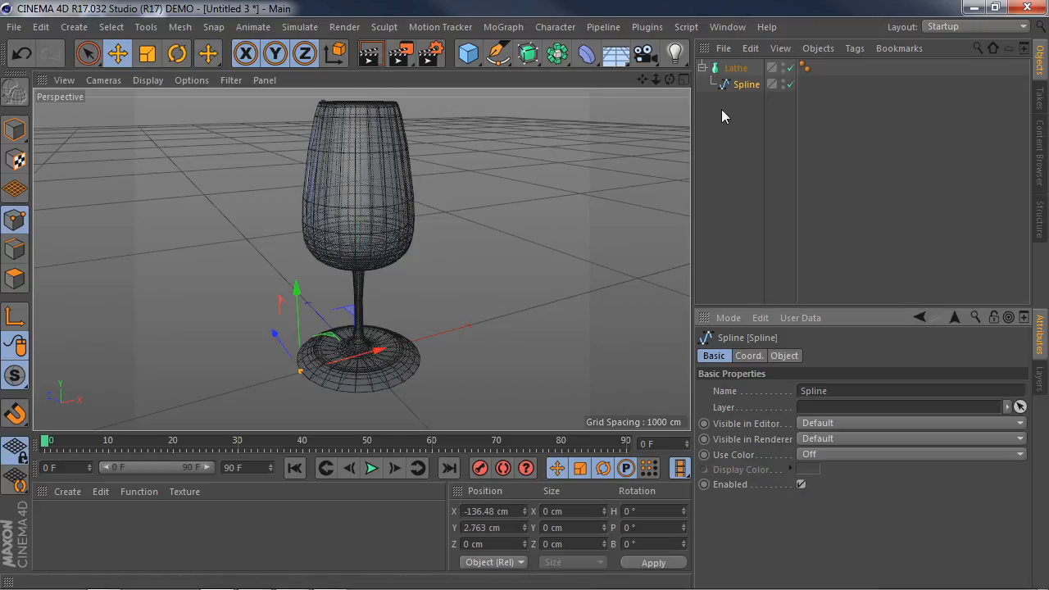
{"action": "left_click", "coordinate": [735, 68]}
{"action": "left_click", "coordinate": [801, 499]}
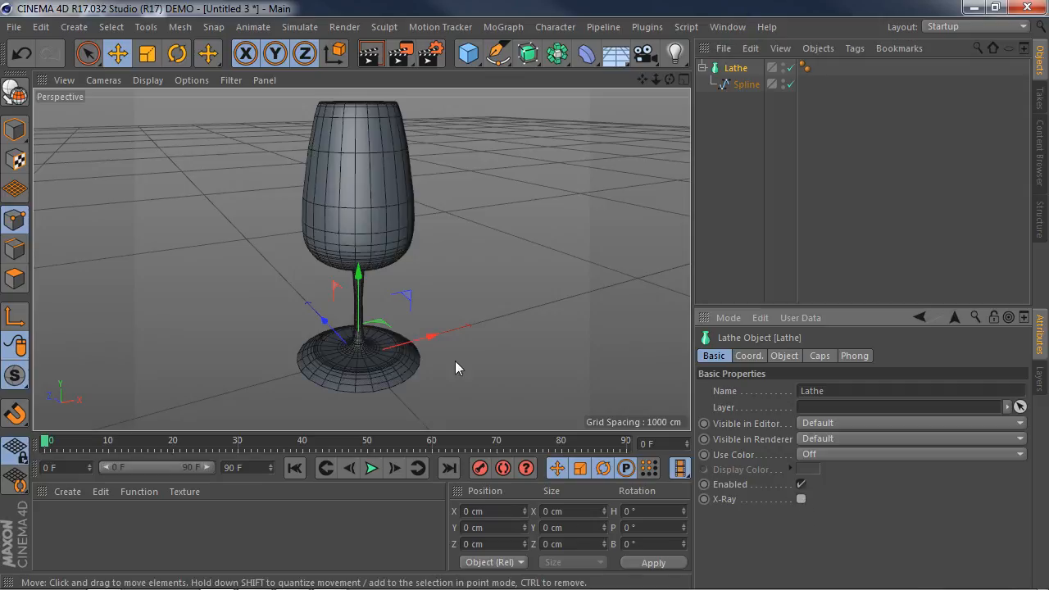
Step: Move the foot's outer point to about -138.5 cm on X and shift the lower stem point outward to thicken the stem's base
{"action": "left_click", "coordinate": [746, 85]}
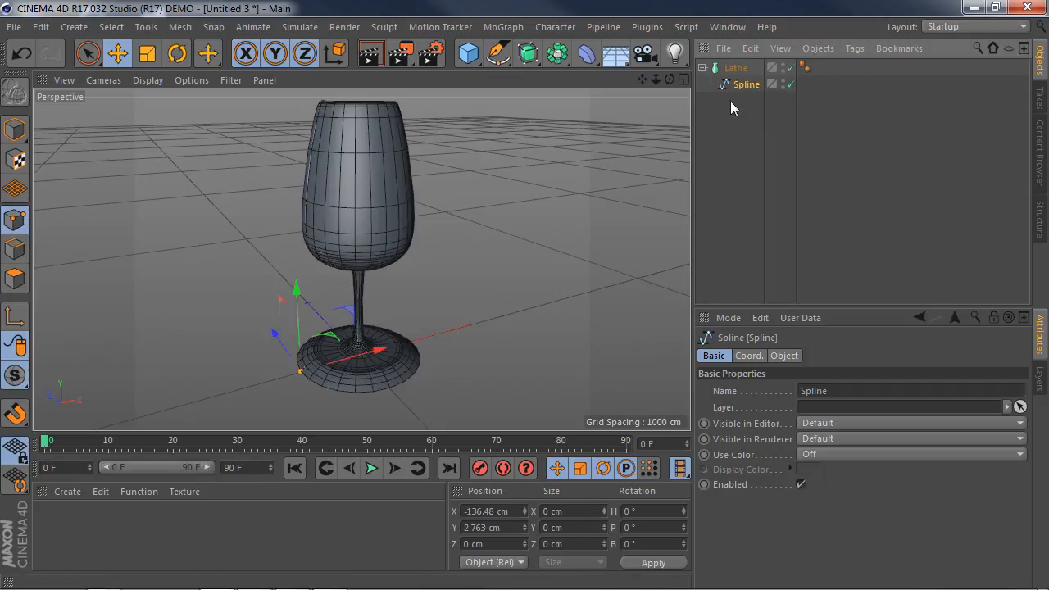
{"action": "mouse_move", "coordinate": [373, 353]}
{"action": "left_mouse_down"}
{"action": "mouse_move", "coordinate": [394, 351]}
{"action": "mouse_move", "coordinate": [375, 355]}
{"action": "left_mouse_up"}
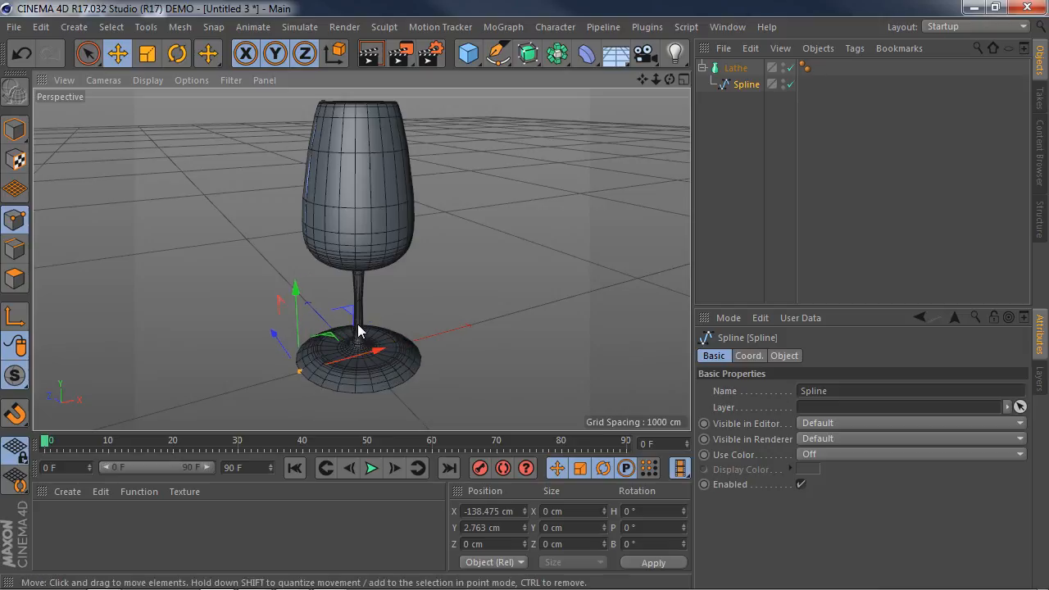
{"action": "left_click", "coordinate": [351, 343]}
{"action": "left_click_drag", "start_coordinate": [418, 324], "coordinate": [385, 307]}
Step: Move the outer bowl wall's lower point outward to about -122.3 cm on X, and select the Lathe again
{"action": "left_click", "coordinate": [305, 238]}
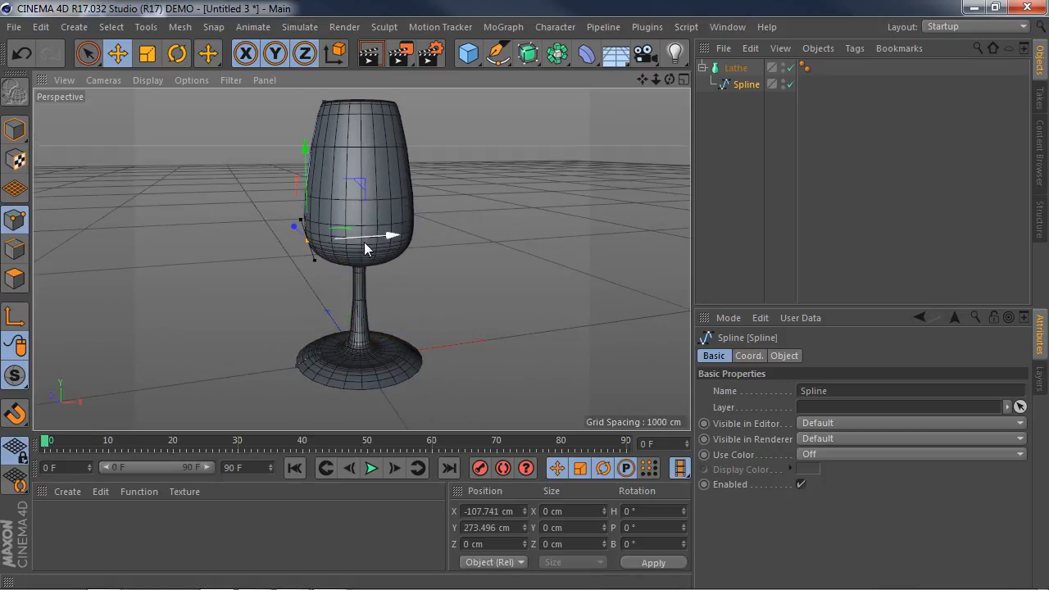
{"action": "mouse_move", "coordinate": [390, 236]}
{"action": "left_mouse_down"}
{"action": "mouse_move", "coordinate": [371, 237]}
{"action": "mouse_move", "coordinate": [398, 237]}
{"action": "mouse_move", "coordinate": [386, 242]}
{"action": "left_mouse_up"}
{"action": "left_click_drag", "start_coordinate": [490, 301], "coordinate": [499, 374], "text": "alt"}
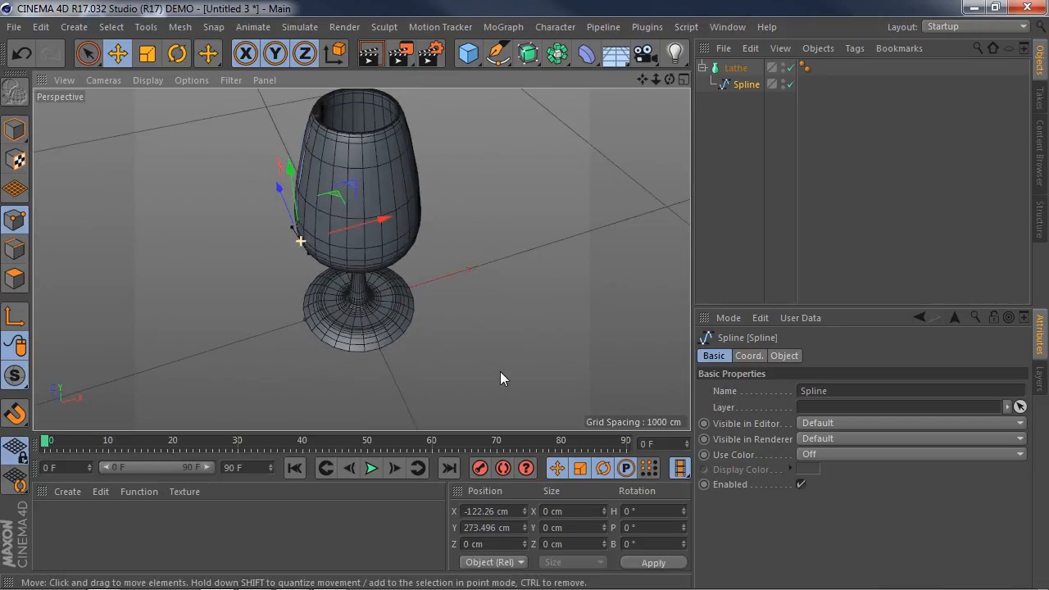
{"action": "middle_click_drag", "start_coordinate": [516, 296], "coordinate": [481, 312], "text": "alt"}
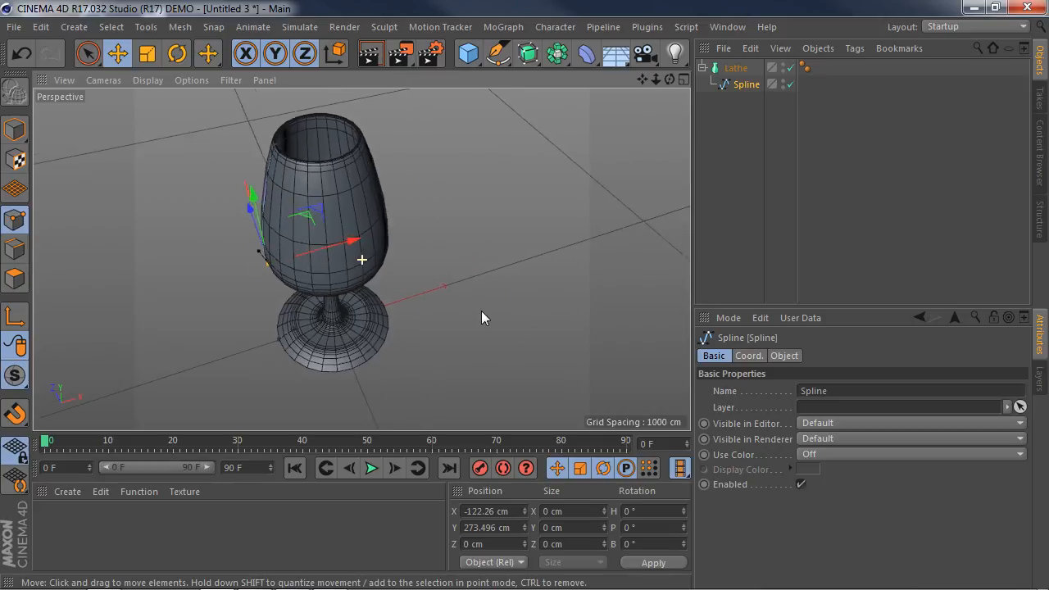
{"action": "left_click", "coordinate": [745, 85]}
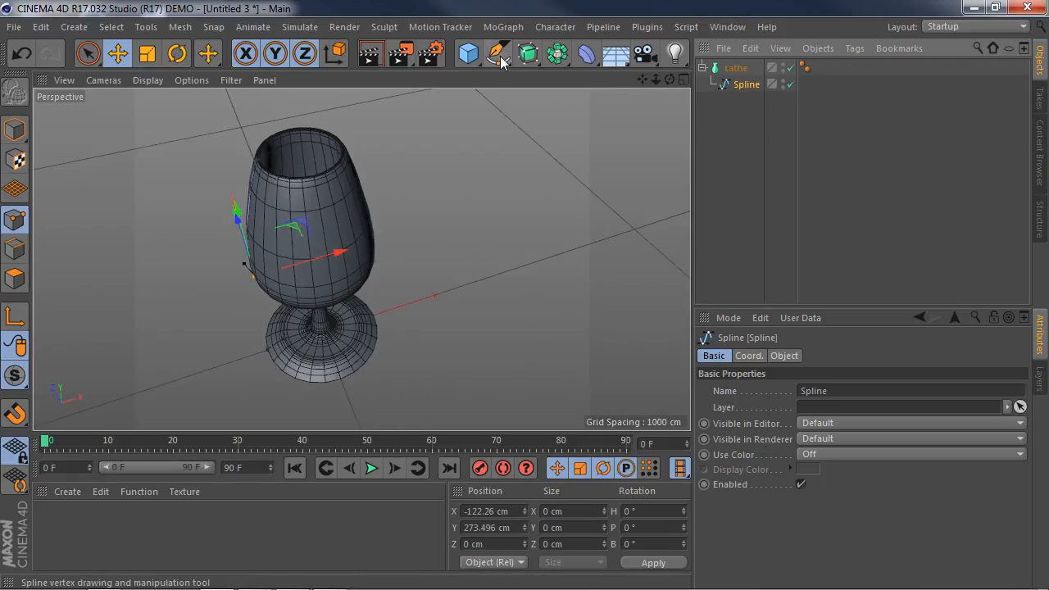
{"action": "left_click", "coordinate": [736, 69]}
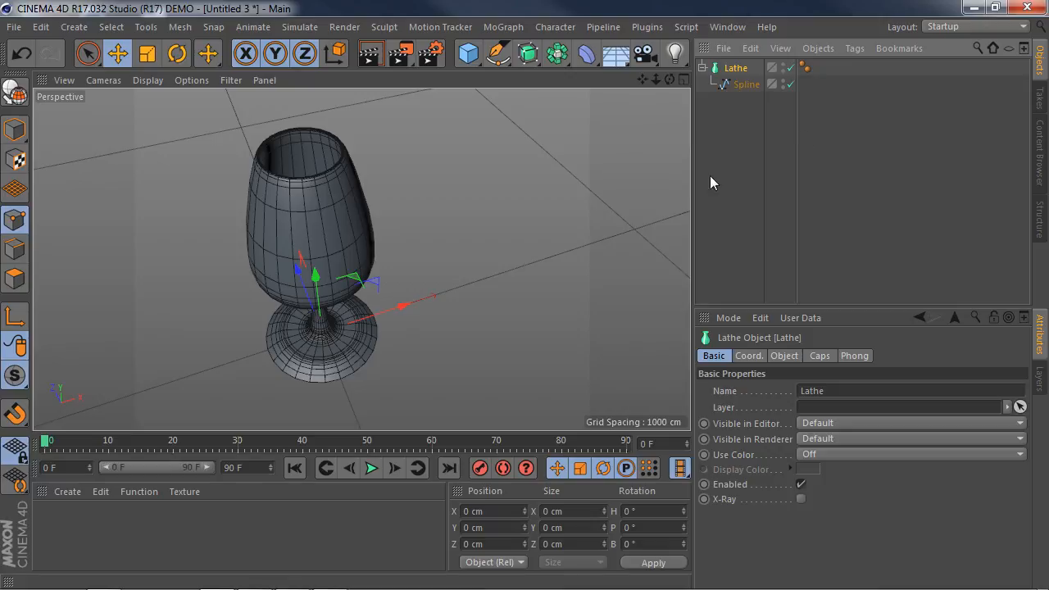